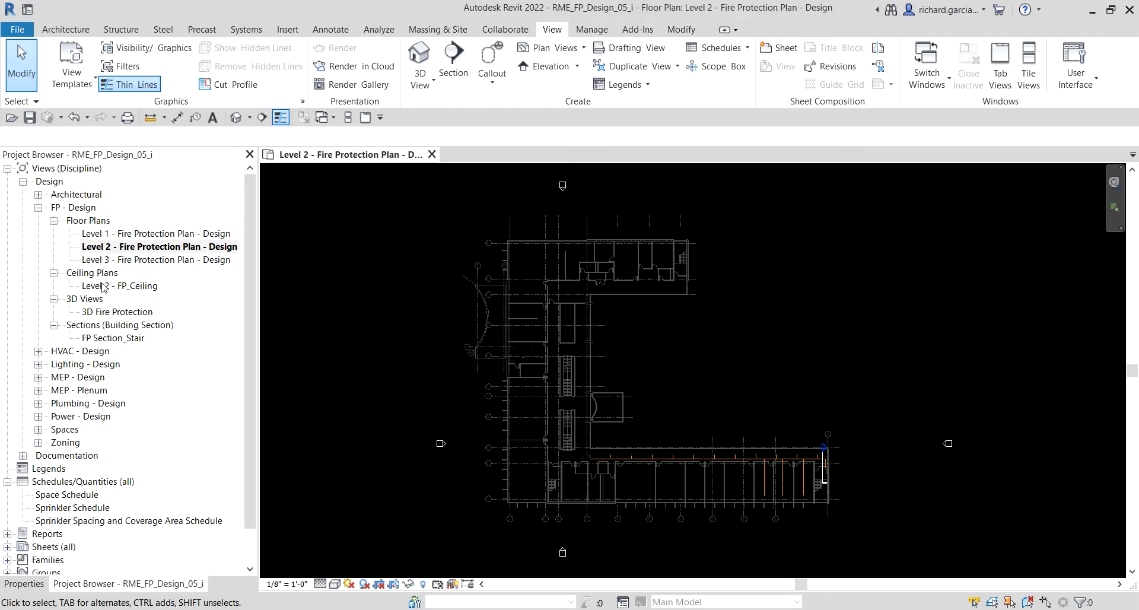
Open the 3D Fire Protection view and tile it with the Level 2 plan
click(108, 312)
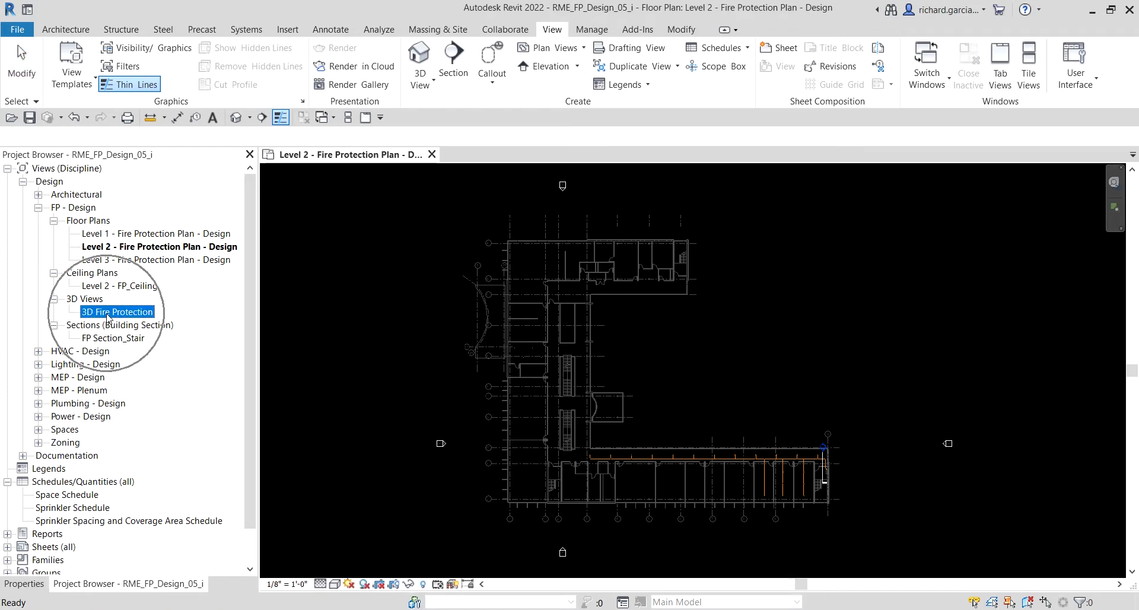
double_click(108, 312)
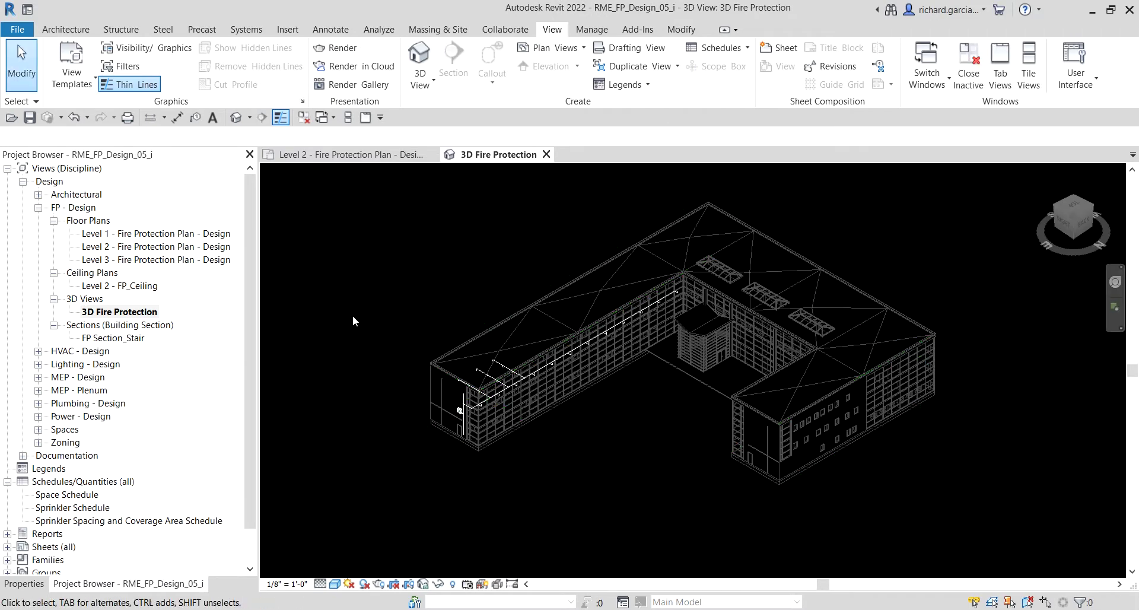
key(ctrl)
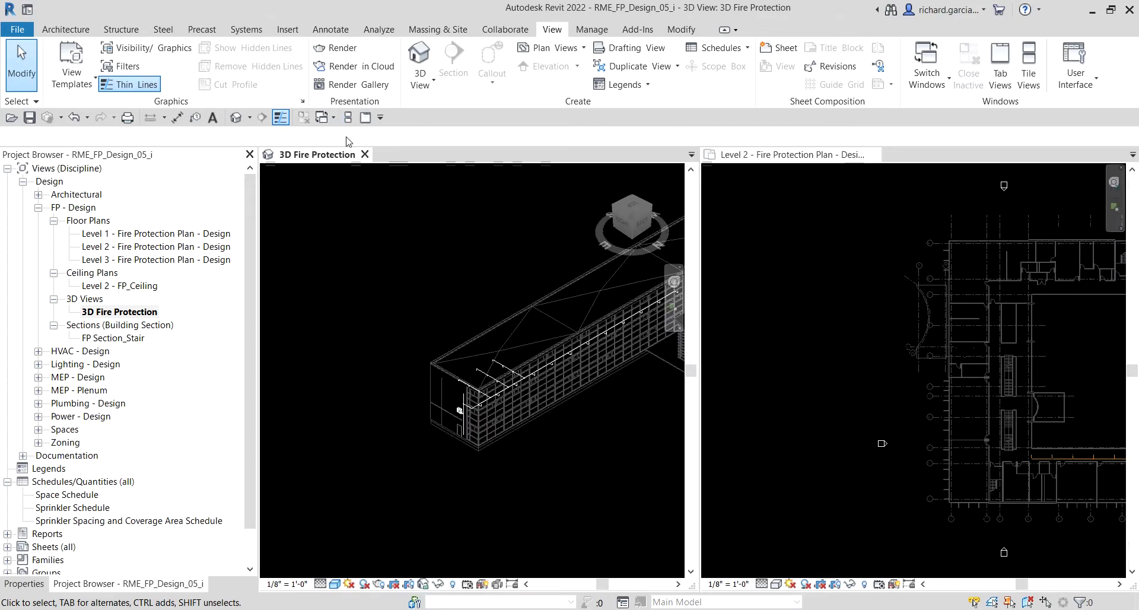
scroll(447, 375, down, 3)
scroll(377, 366, up, 4)
Dock the 3D view below the Level 2 plan and recenter the plan
middle_drag(576, 391, 389, 388)
scroll(389, 389, down, 2)
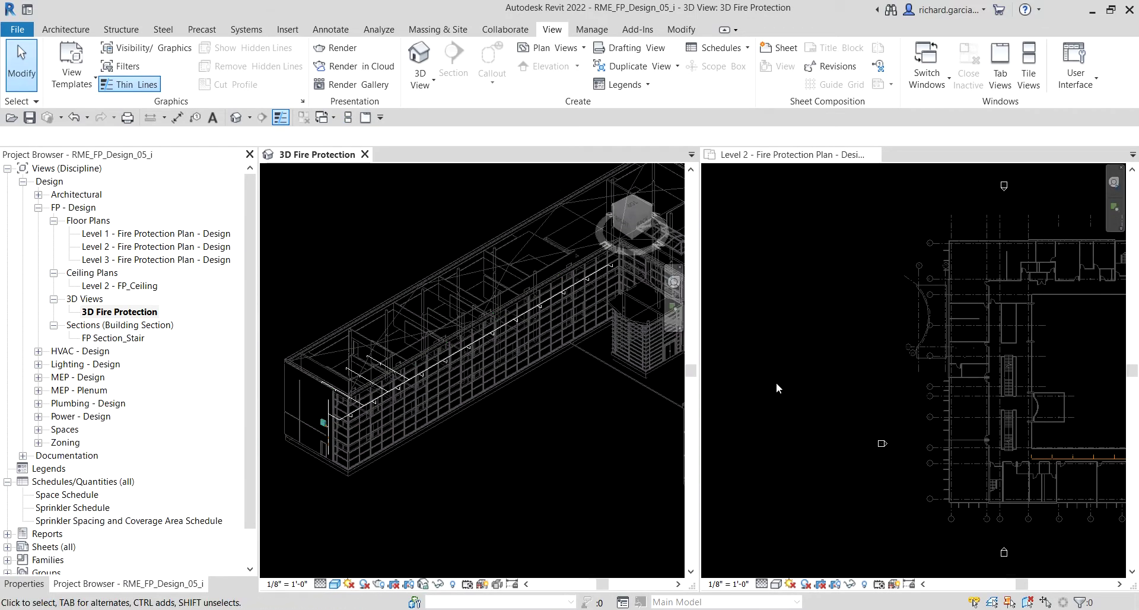
click(777, 383)
middle_drag(1048, 470, 831, 396)
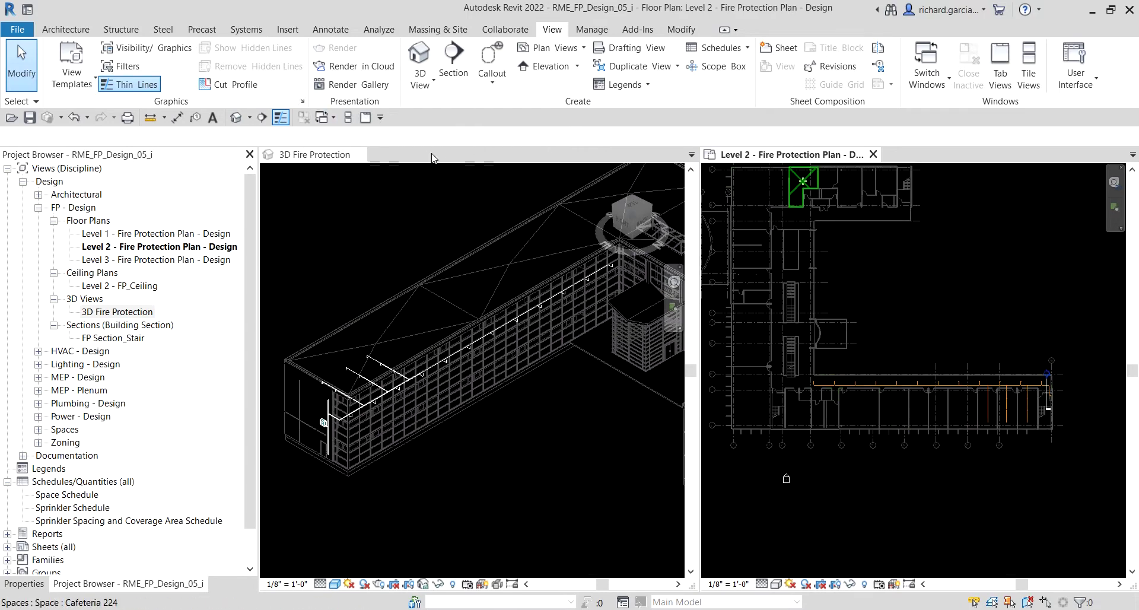
drag(334, 155, 534, 589)
click(518, 269)
middle_drag(603, 184, 752, 186)
scroll(710, 275, up, 8)
middle_drag(802, 256, 818, 277)
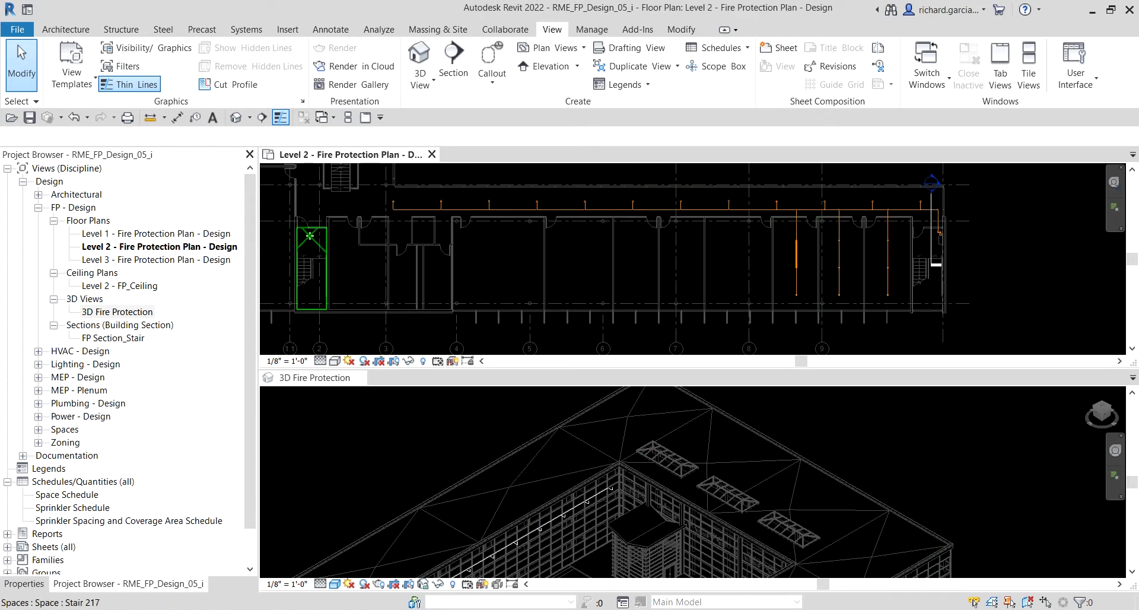
Orbit and pan the 3D view over the roof to reveal the sprinkler piping
click(892, 441)
scroll(892, 442, down, 4)
shift+middle_drag(851, 451, 900, 470)
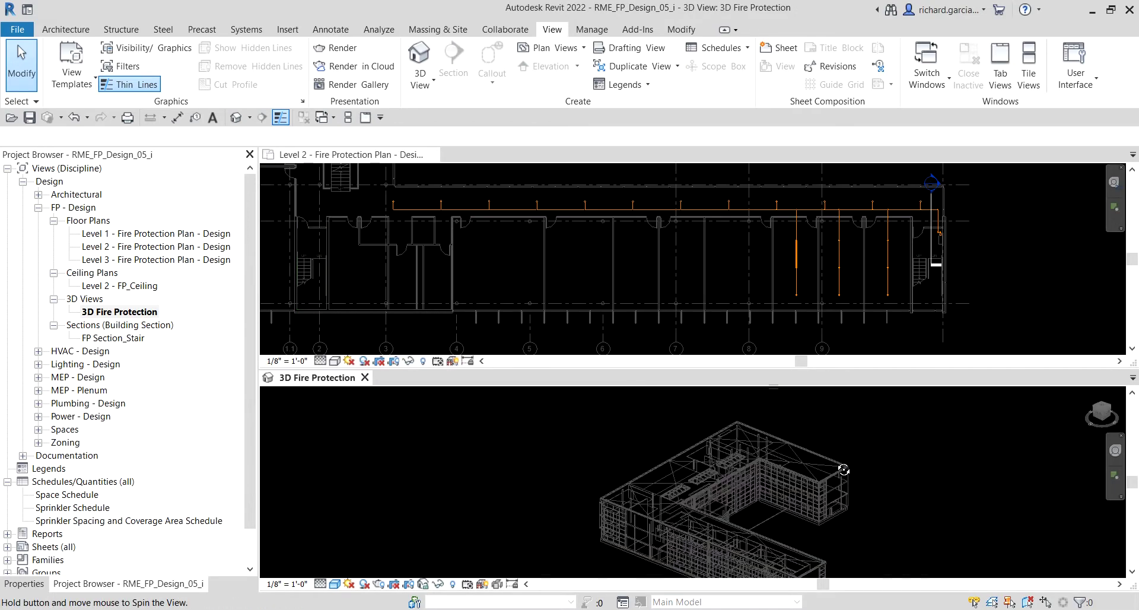
scroll(761, 497, up, 6)
middle_drag(771, 537, 739, 409)
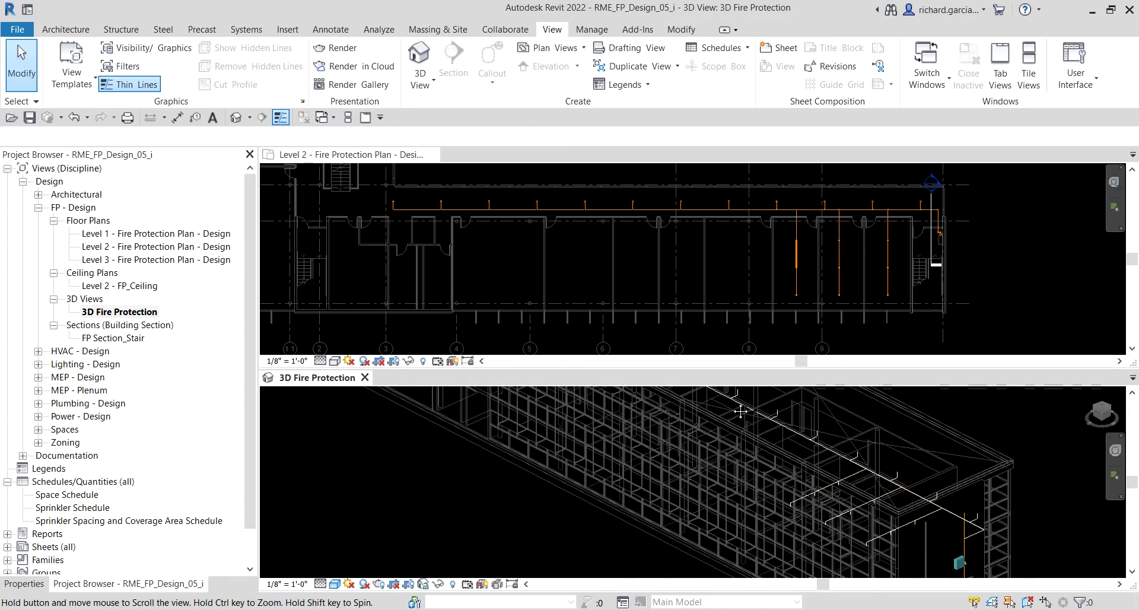
middle_drag(744, 499, 552, 478)
middle_drag(791, 495, 830, 596)
scroll(665, 473, down, 2)
middle_drag(754, 530, 752, 555)
shift+middle_drag(791, 498, 597, 491)
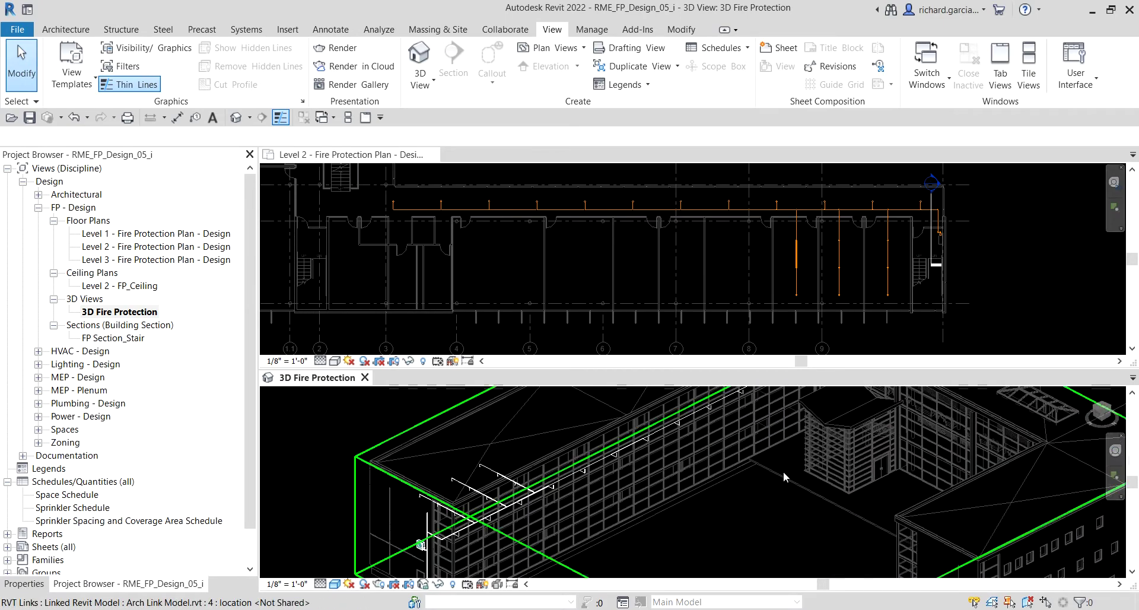
scroll(706, 482, down, 1)
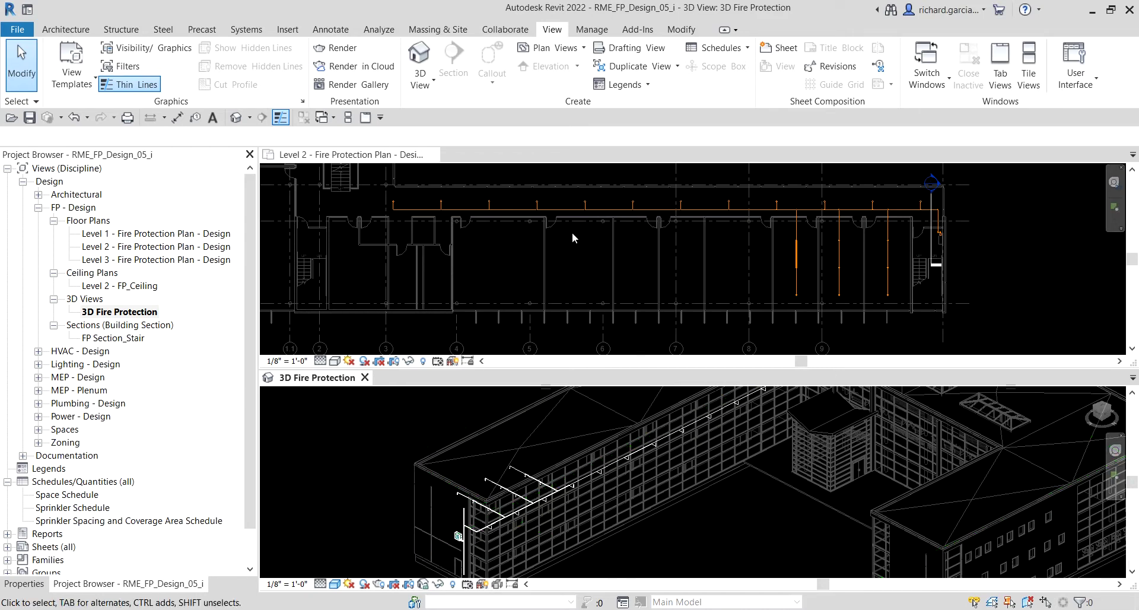
Window-select the Level 2 pipe run and filter it to Pipes and Pipe Fittings only
scroll(382, 199, up, 2)
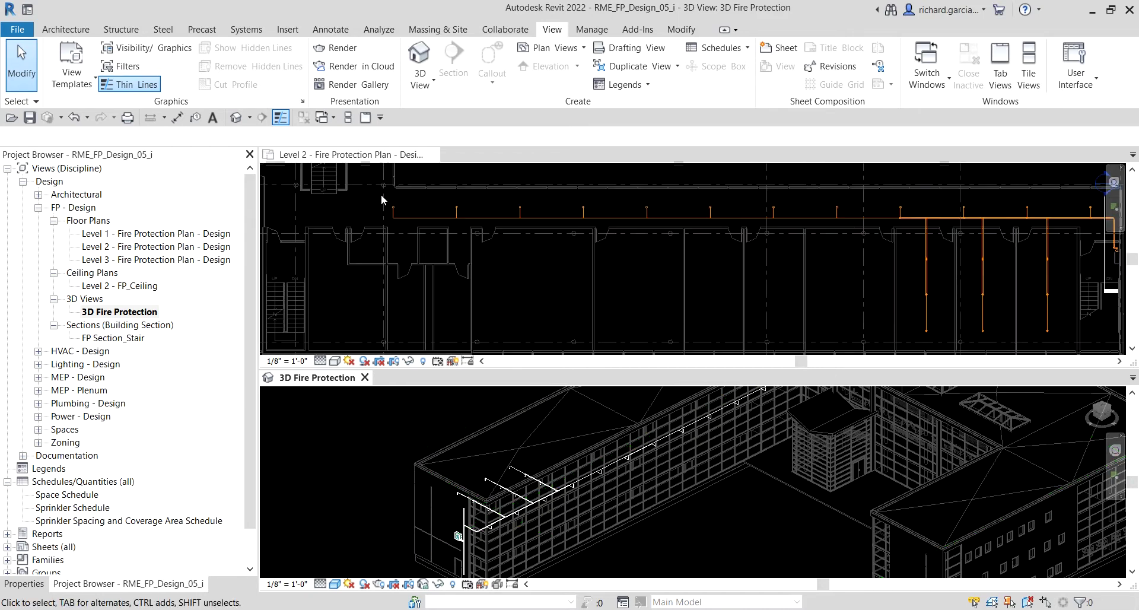
click(358, 194)
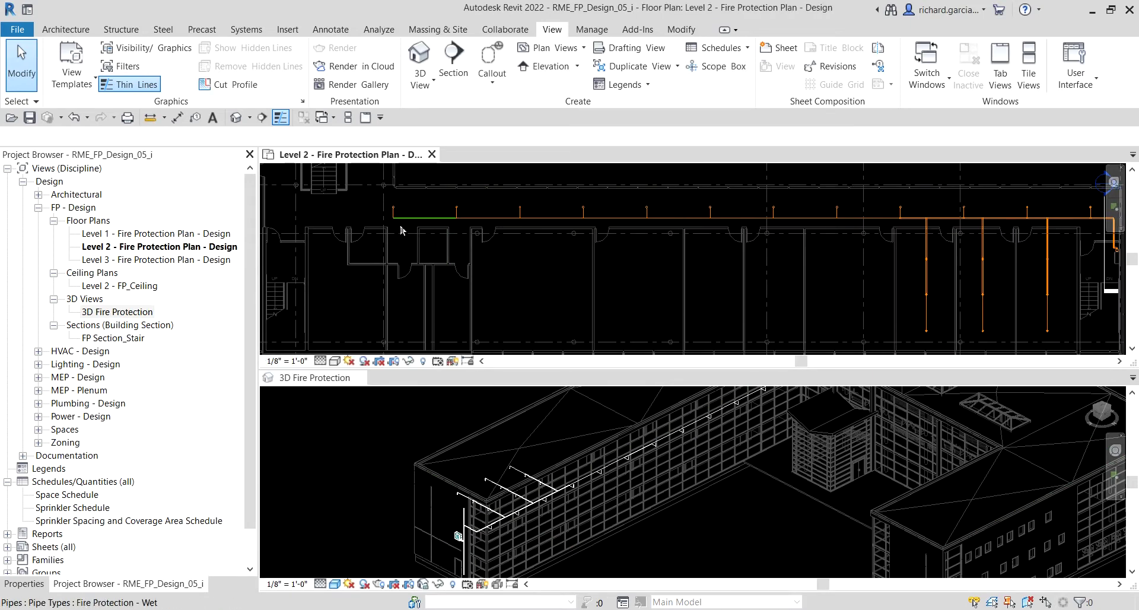
drag(372, 206, 781, 272)
scroll(522, 237, down, 2)
middle_drag(789, 274, 600, 251)
drag(600, 251, 750, 297)
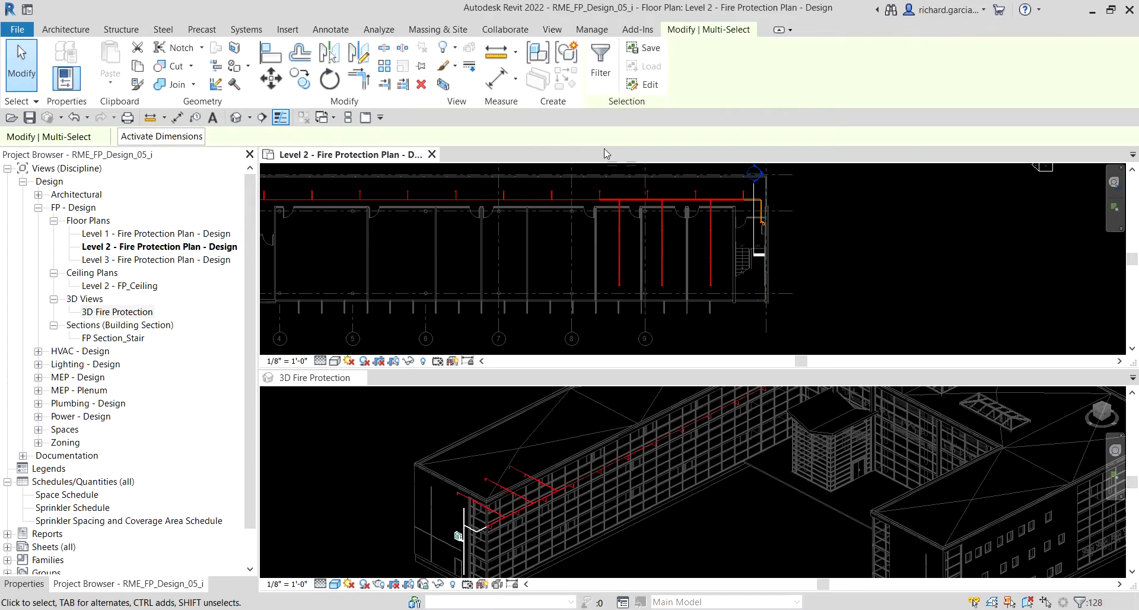
click(601, 56)
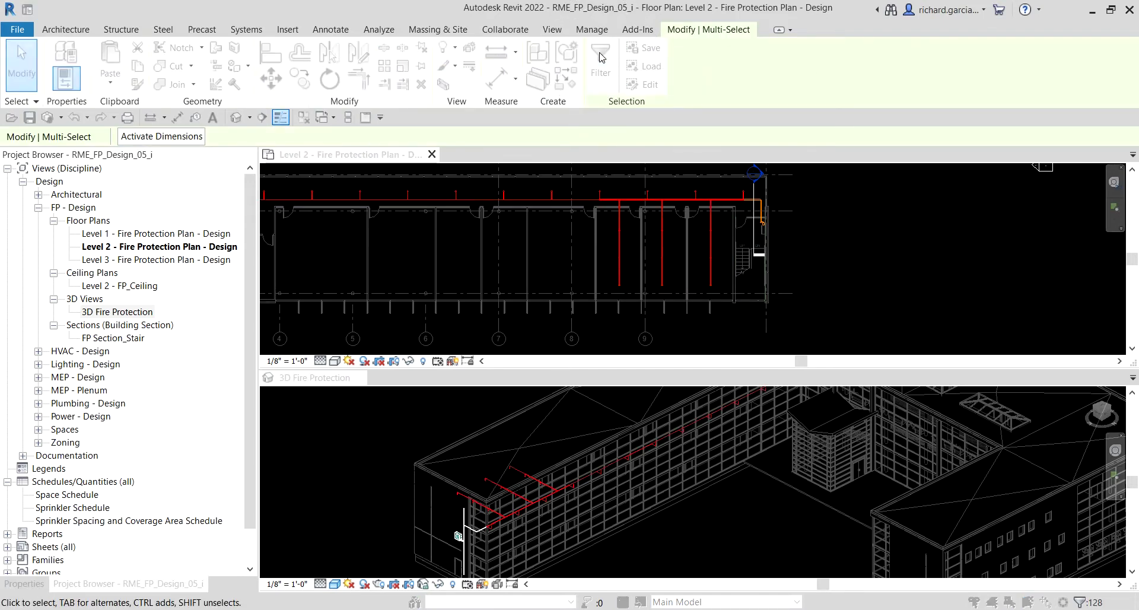
click(638, 245)
click(446, 219)
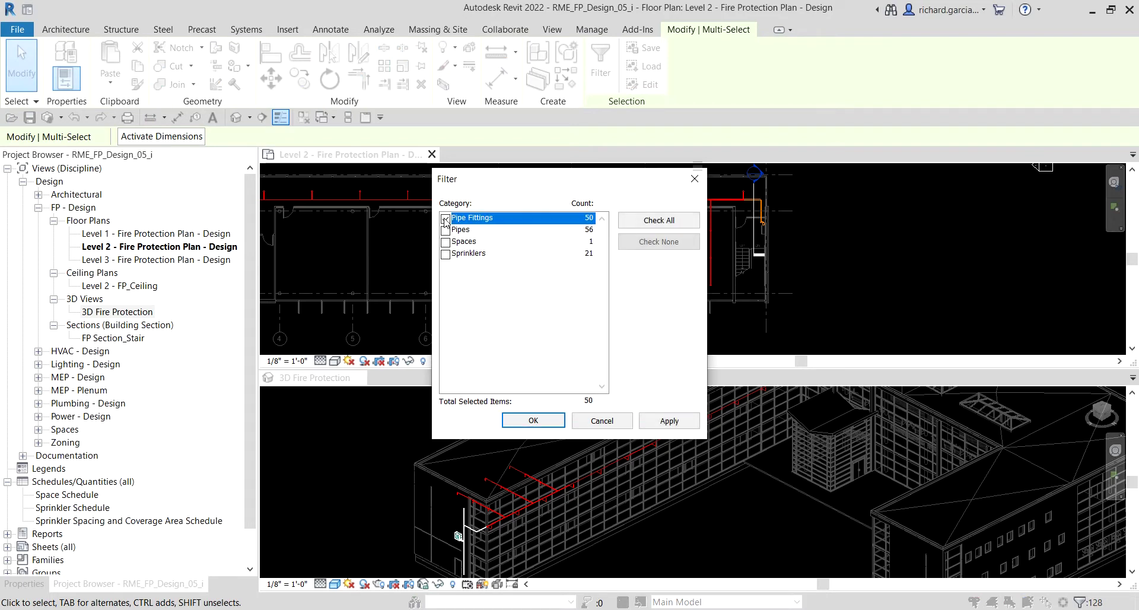
click(445, 231)
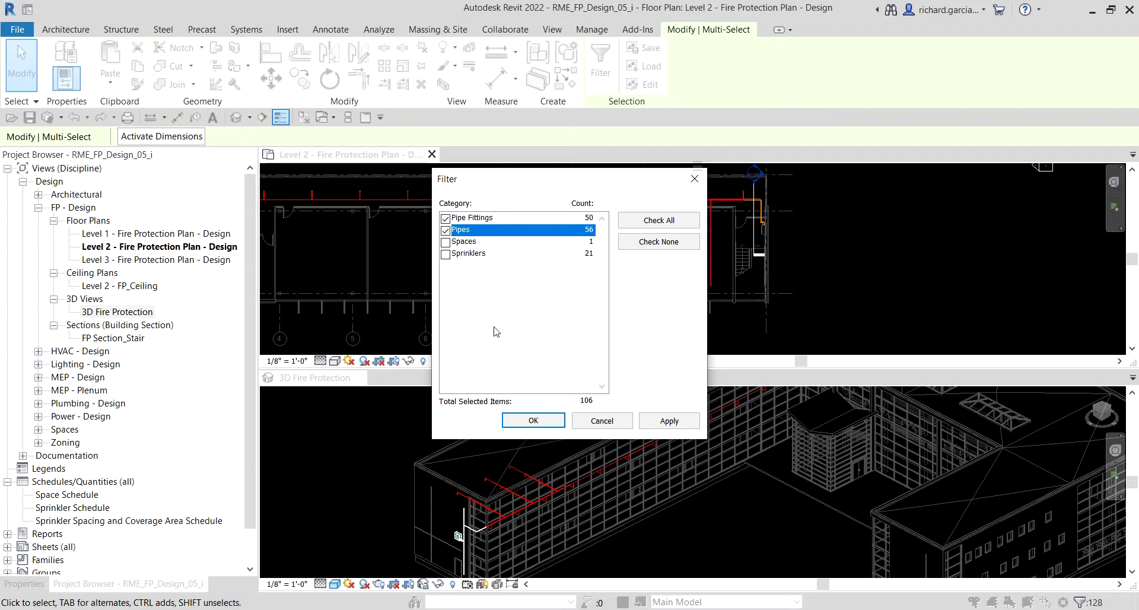
click(531, 420)
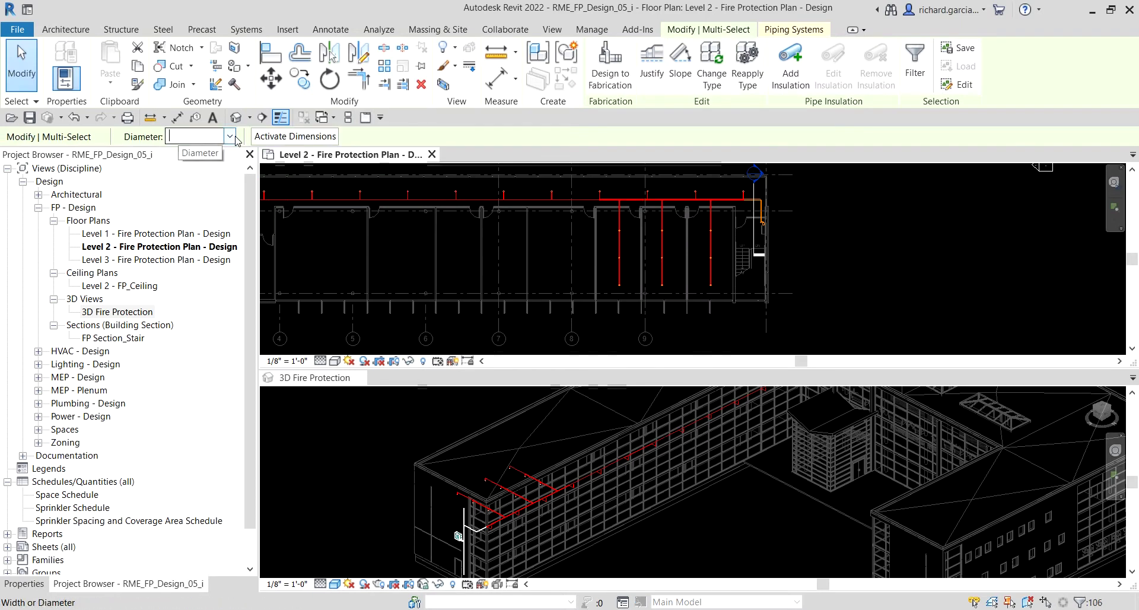
Set the selected pipes and fittings to 1" diameter and deselect them
click(235, 137)
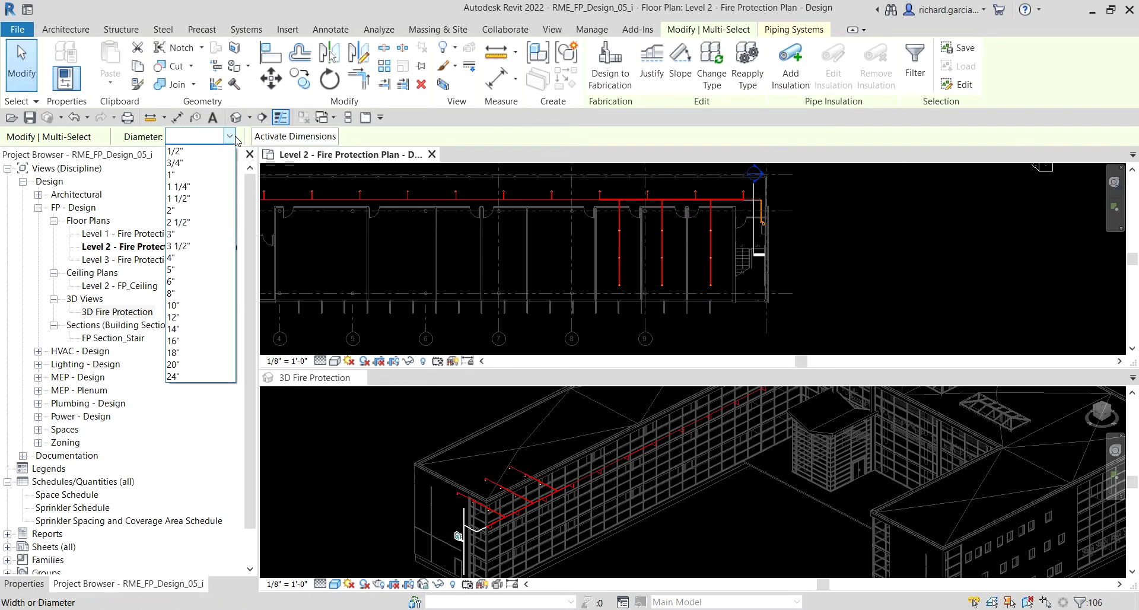
click(190, 177)
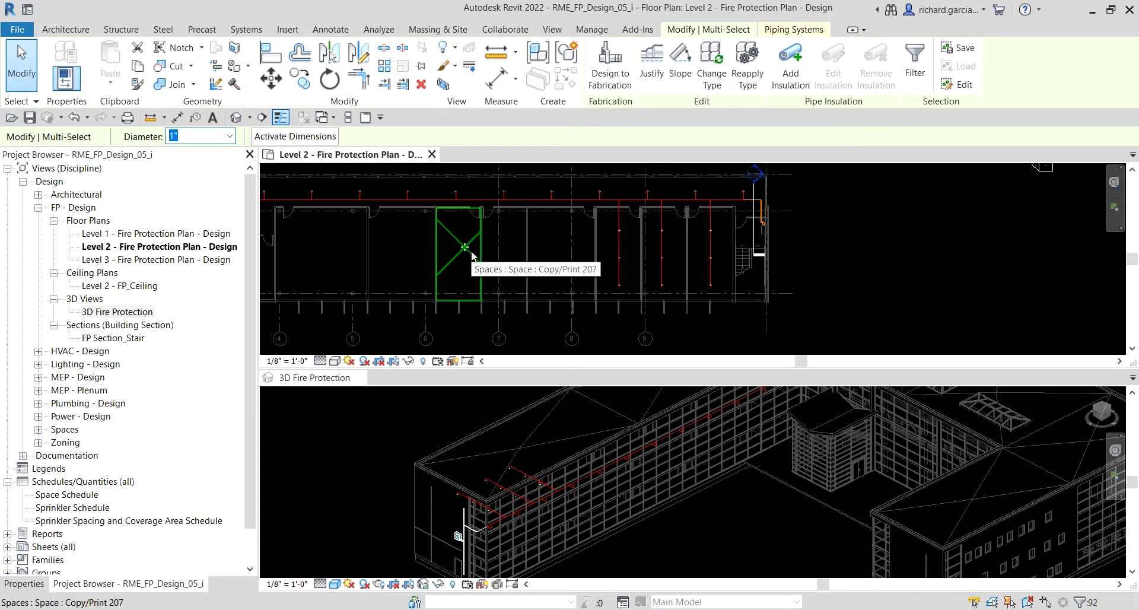
key(Escape)
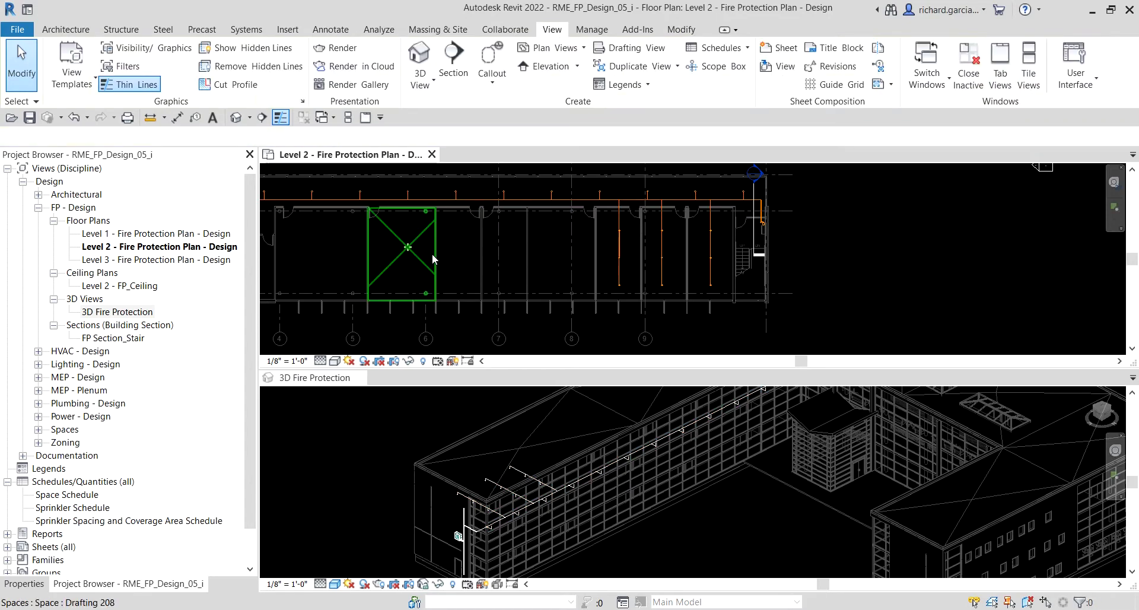
Load Pipe Size Tag.rfa through Tag by Category and tag the main pipe 1"ø
middle_drag(462, 253, 516, 265)
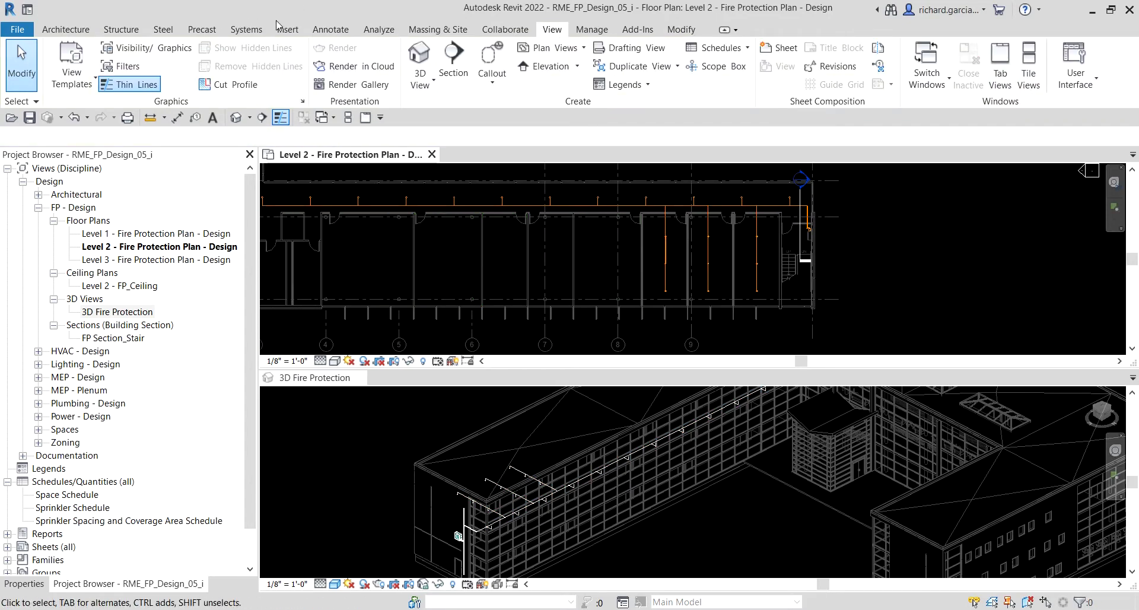
click(330, 31)
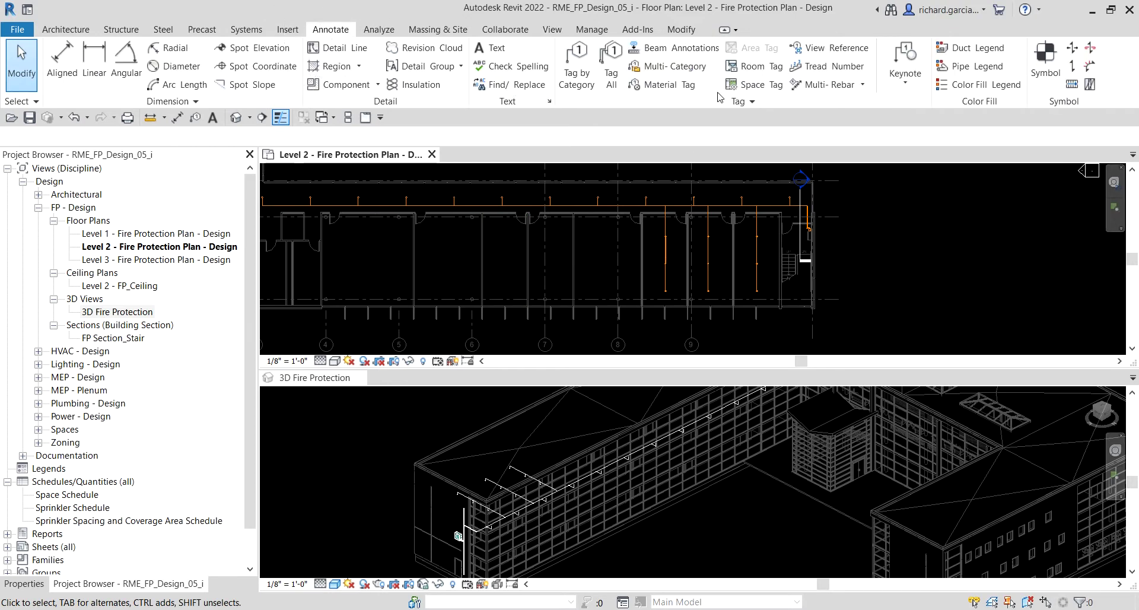
click(582, 69)
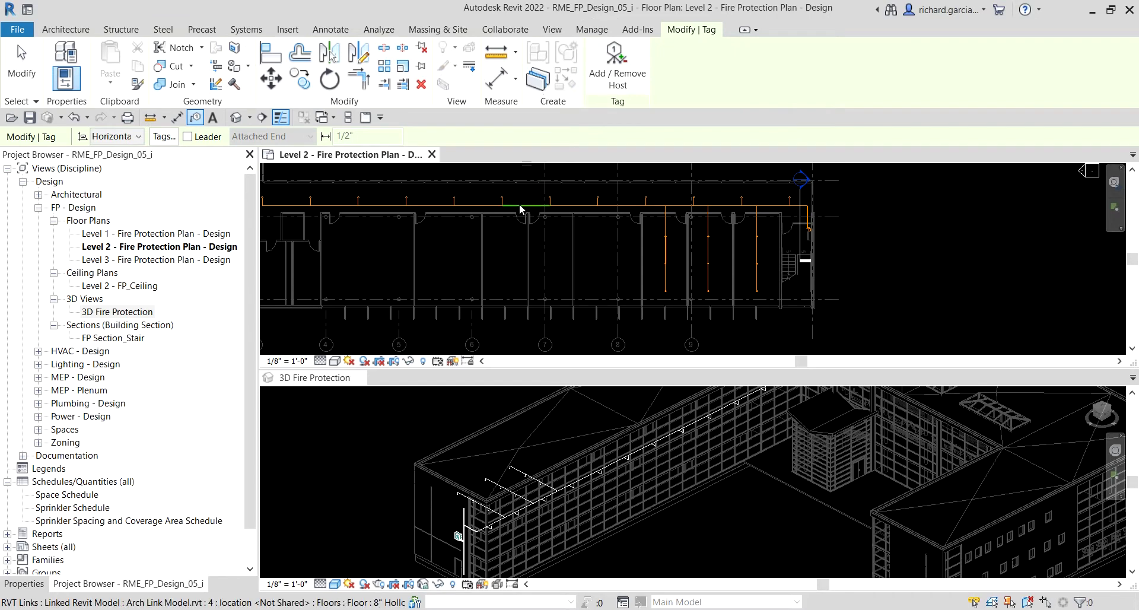
scroll(516, 206, up, 5)
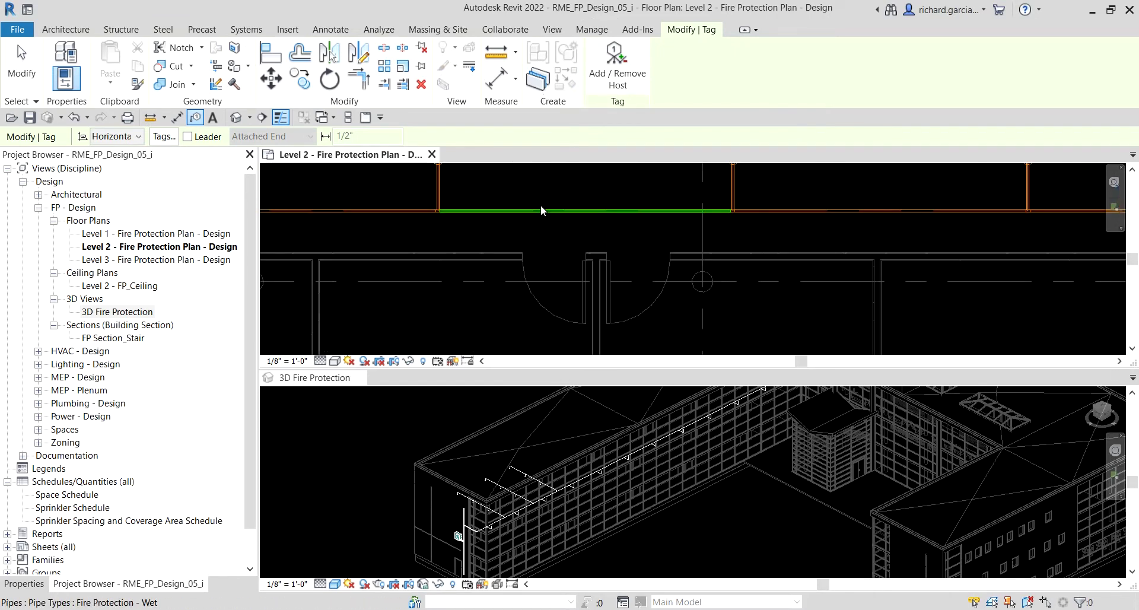
click(540, 210)
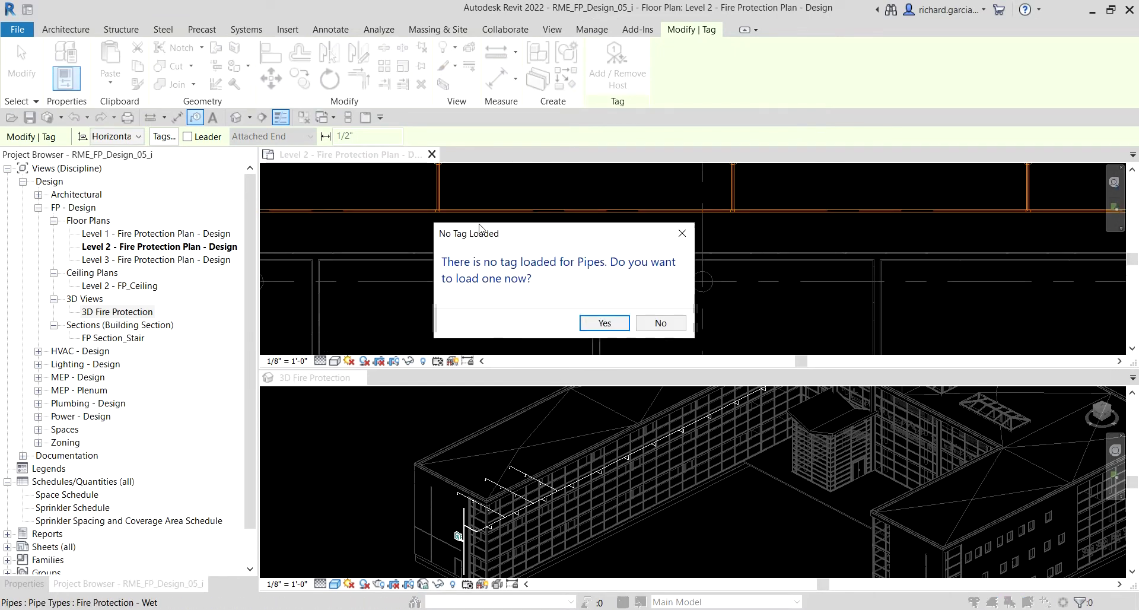
click(497, 236)
click(595, 321)
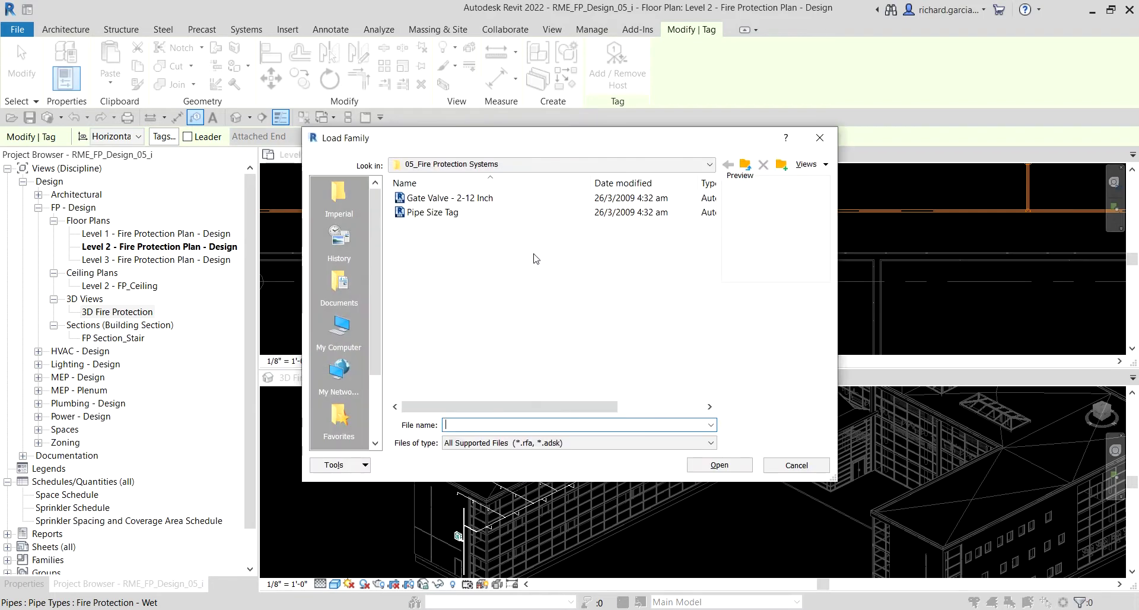
click(433, 213)
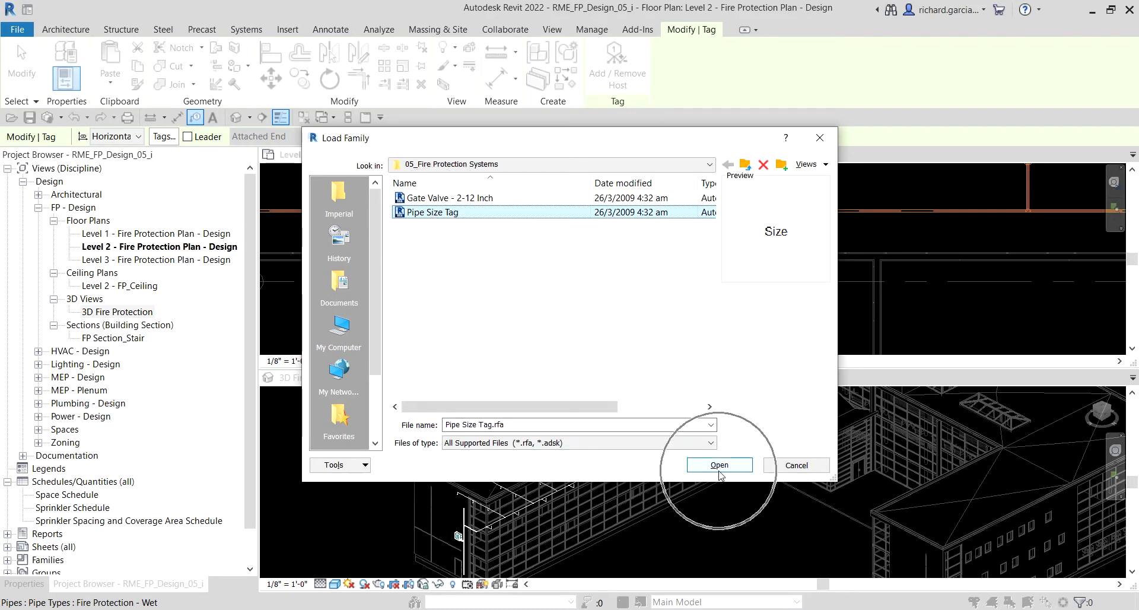
click(720, 465)
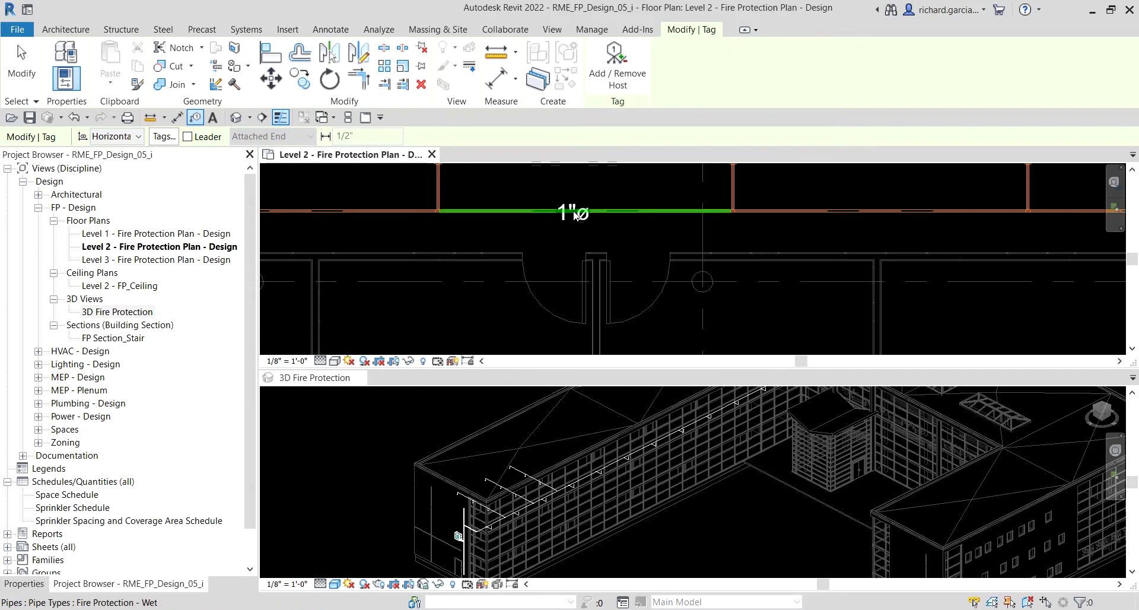
click(573, 214)
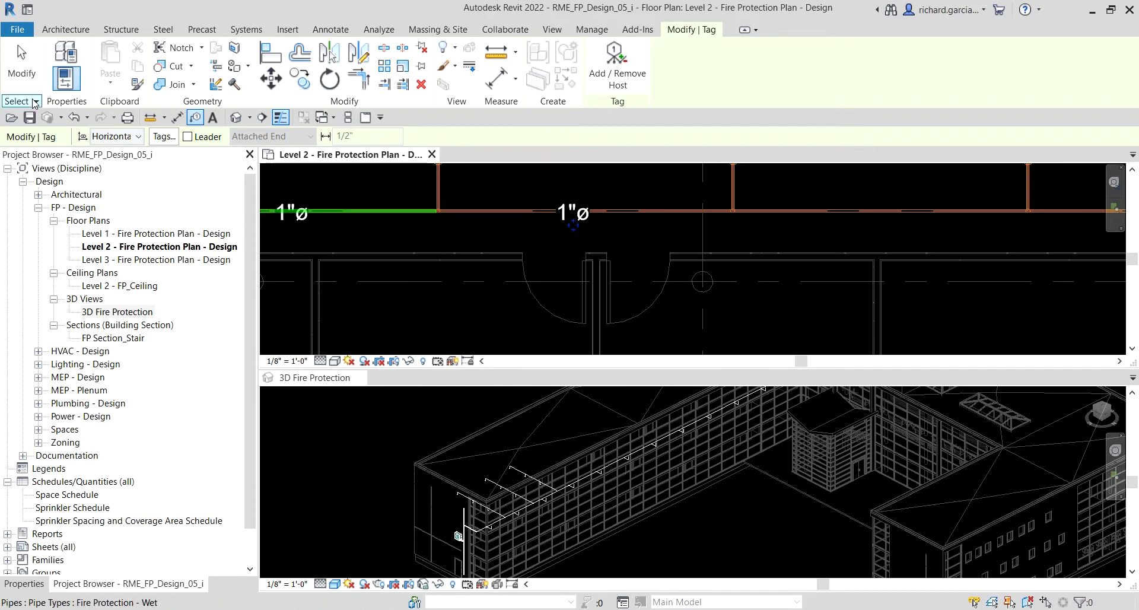
click(12, 68)
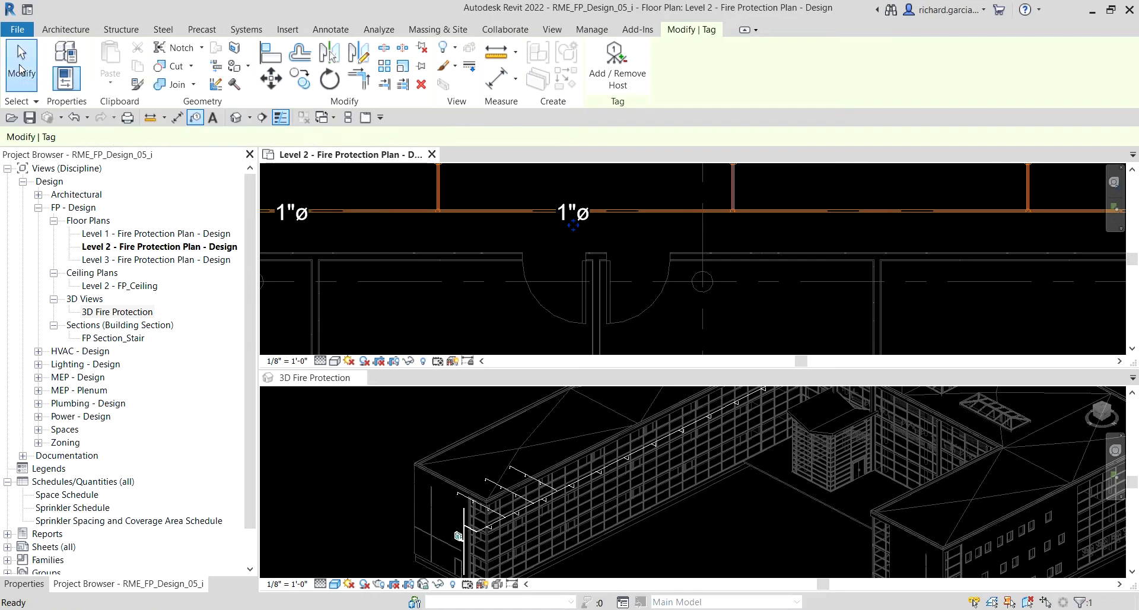
Run Tag All Not Tagged with Pipe Tags set to Pipe Size Tag
key(Escape)
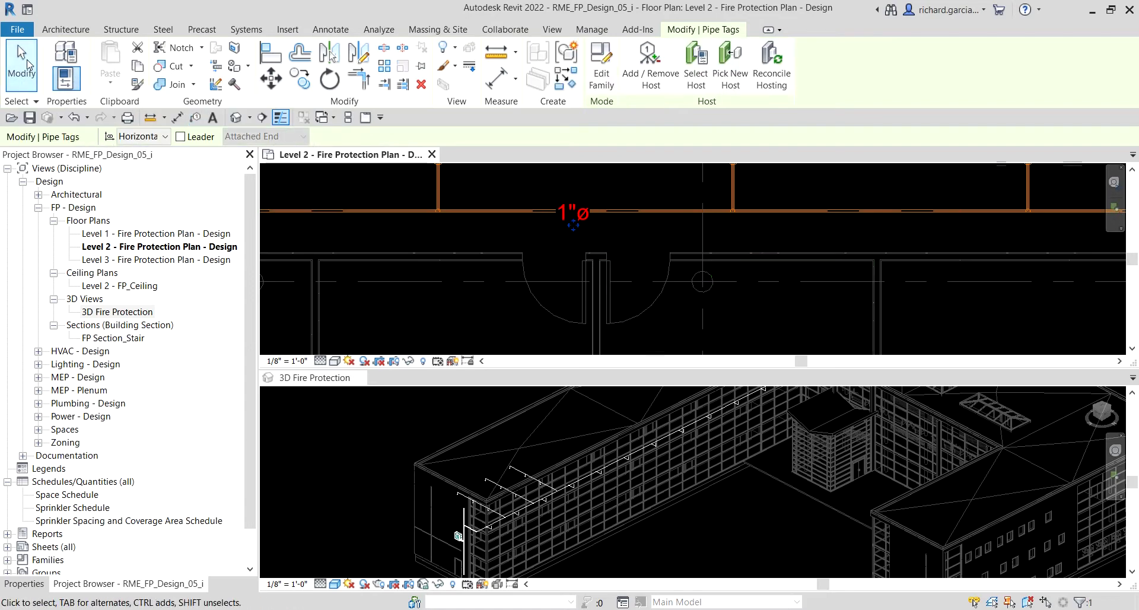
scroll(816, 311, down, 2)
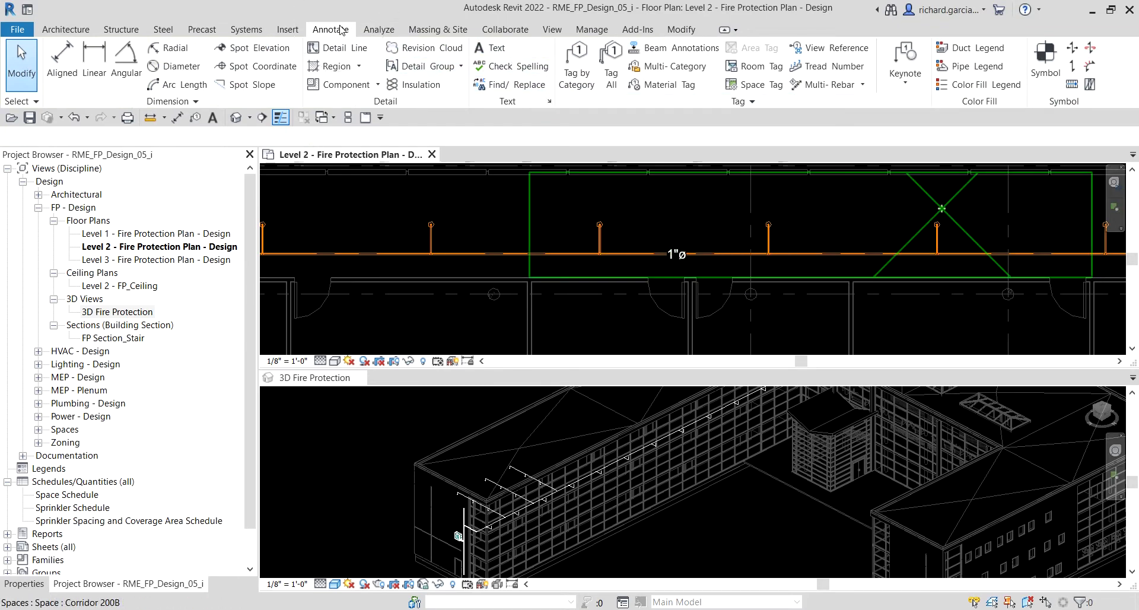
click(611, 65)
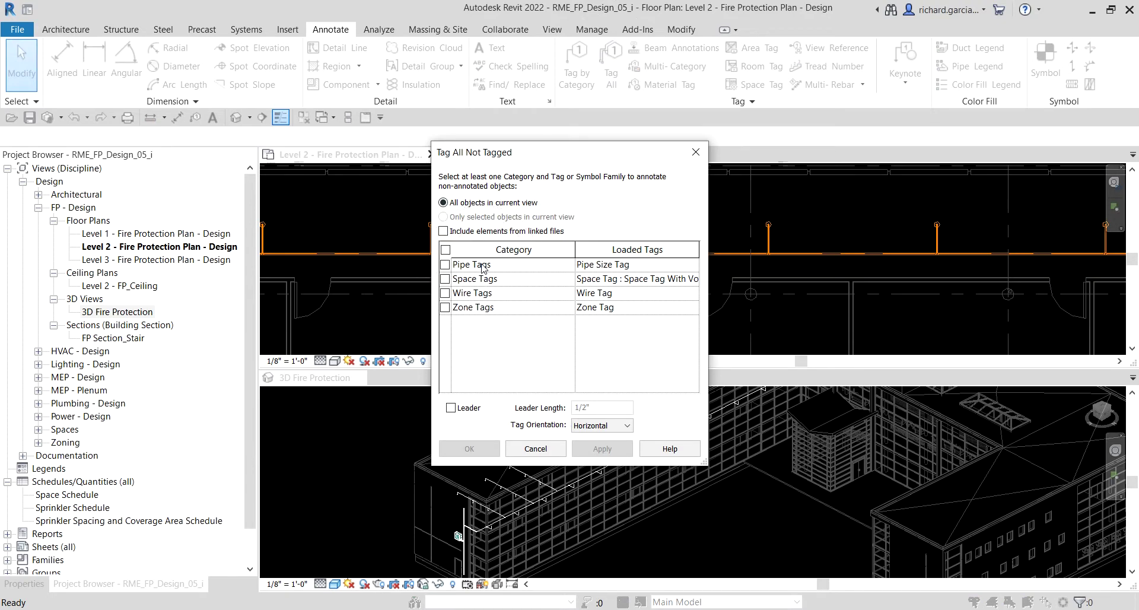
click(600, 268)
click(444, 265)
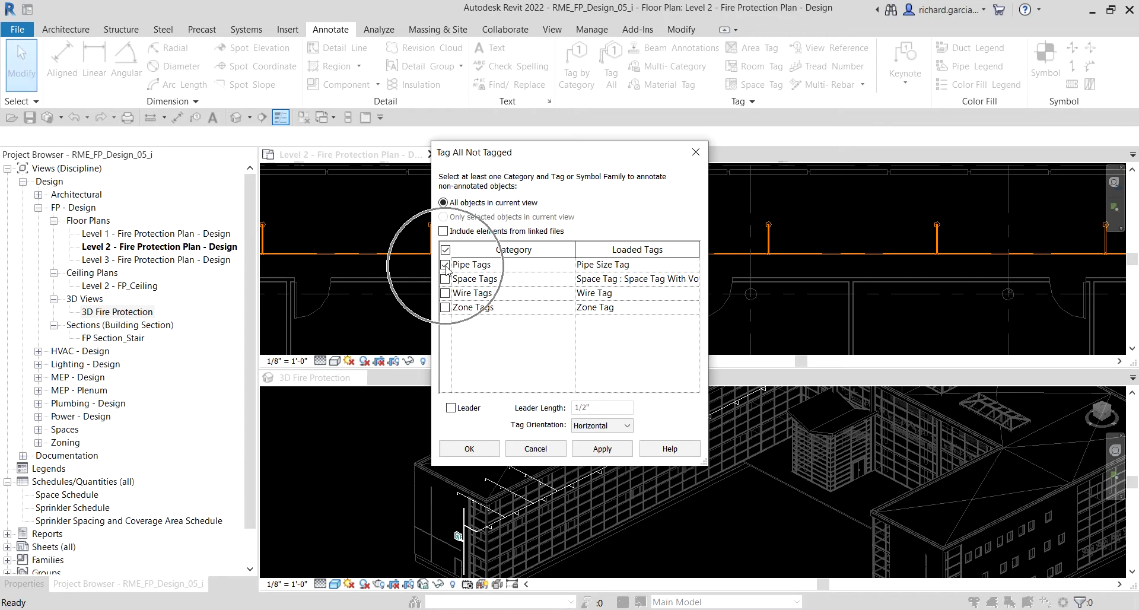
click(473, 452)
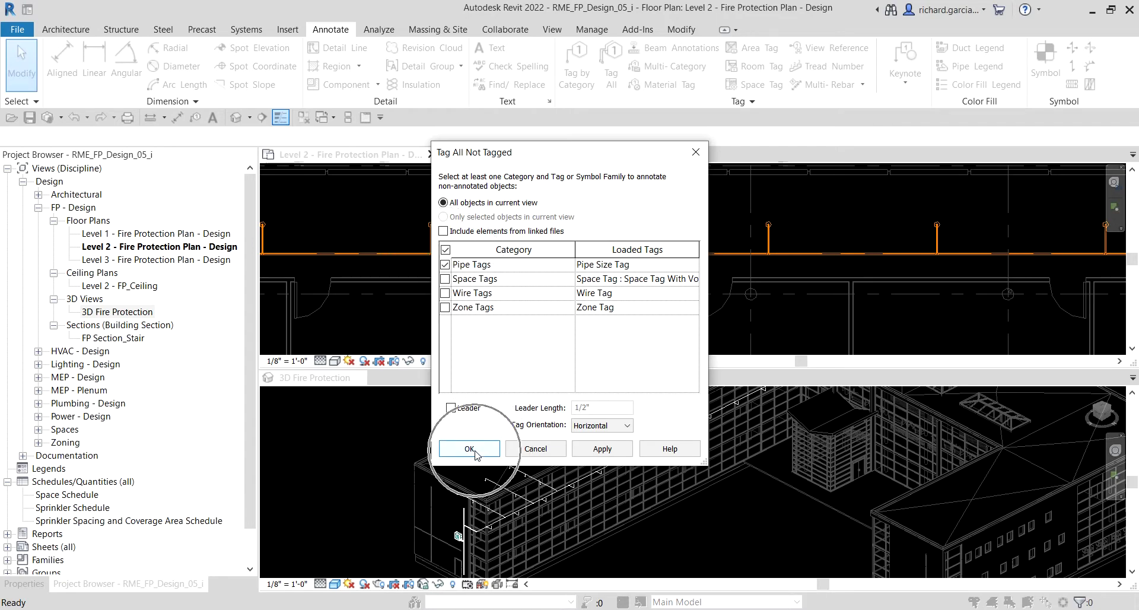
click(473, 450)
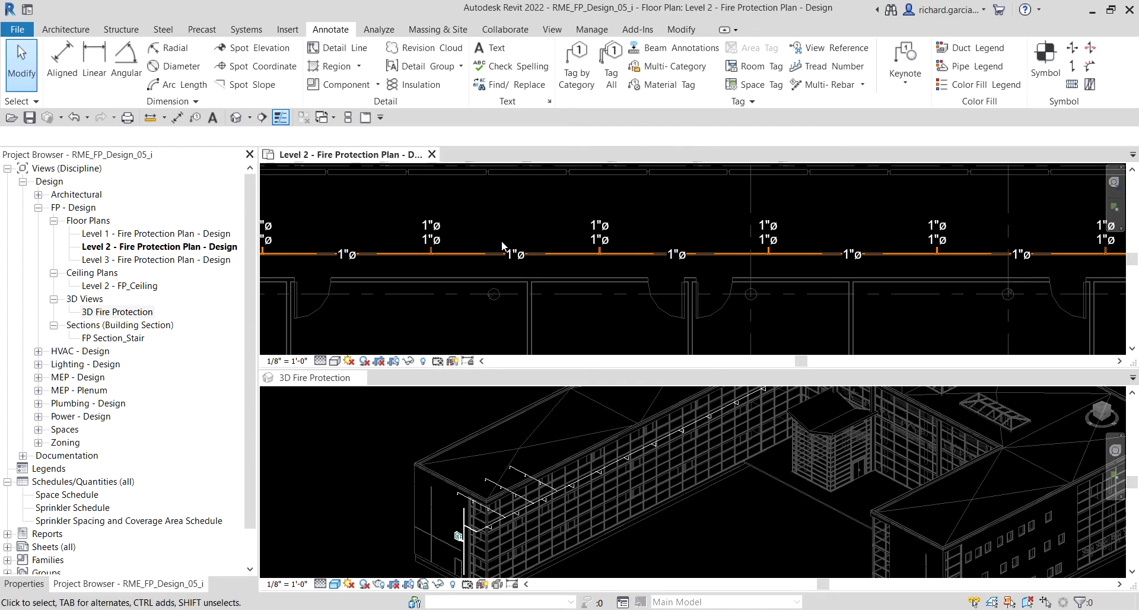
Review the automatically placed pipe tags, then undo the Tag All operation
scroll(500, 240, down, 3)
middle_drag(697, 270, 626, 228)
scroll(662, 258, up, 5)
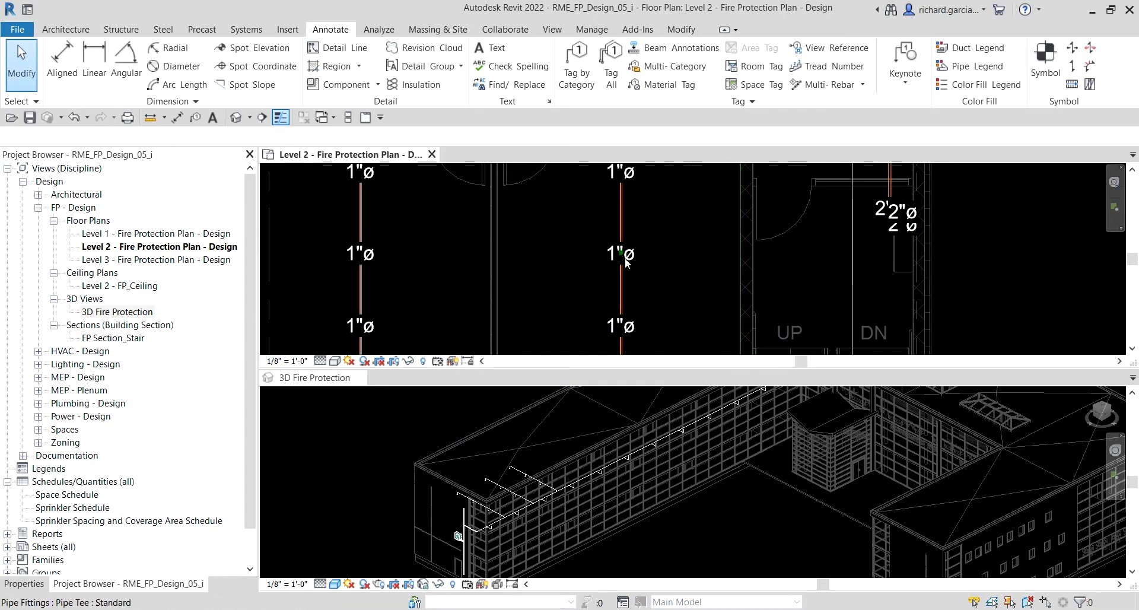
scroll(627, 261, down, 4)
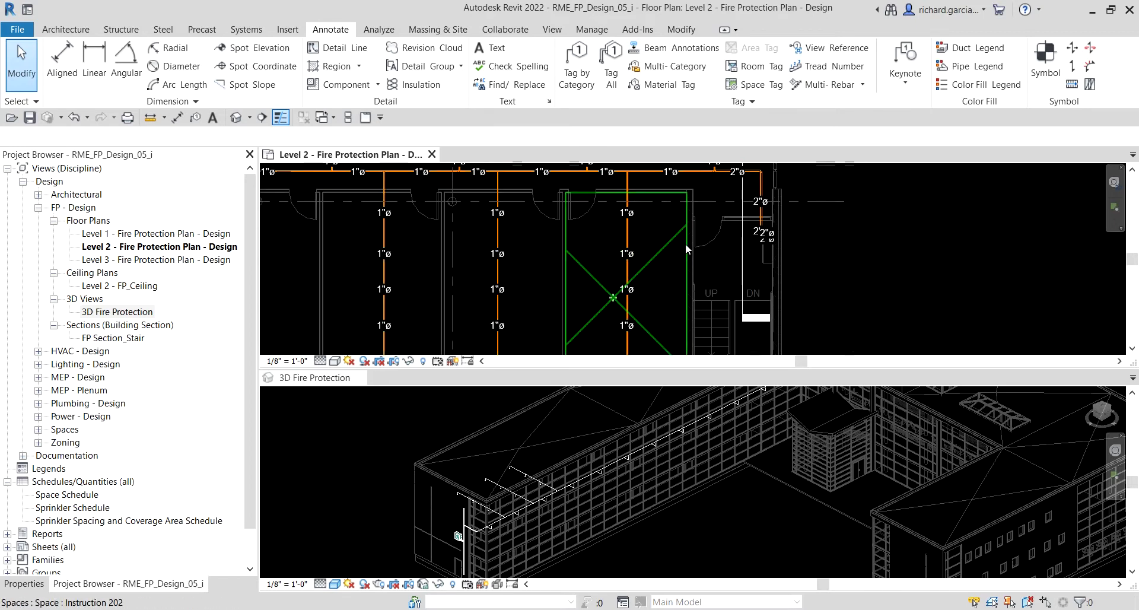
middle_drag(492, 288, 539, 165)
scroll(539, 165, up, 3)
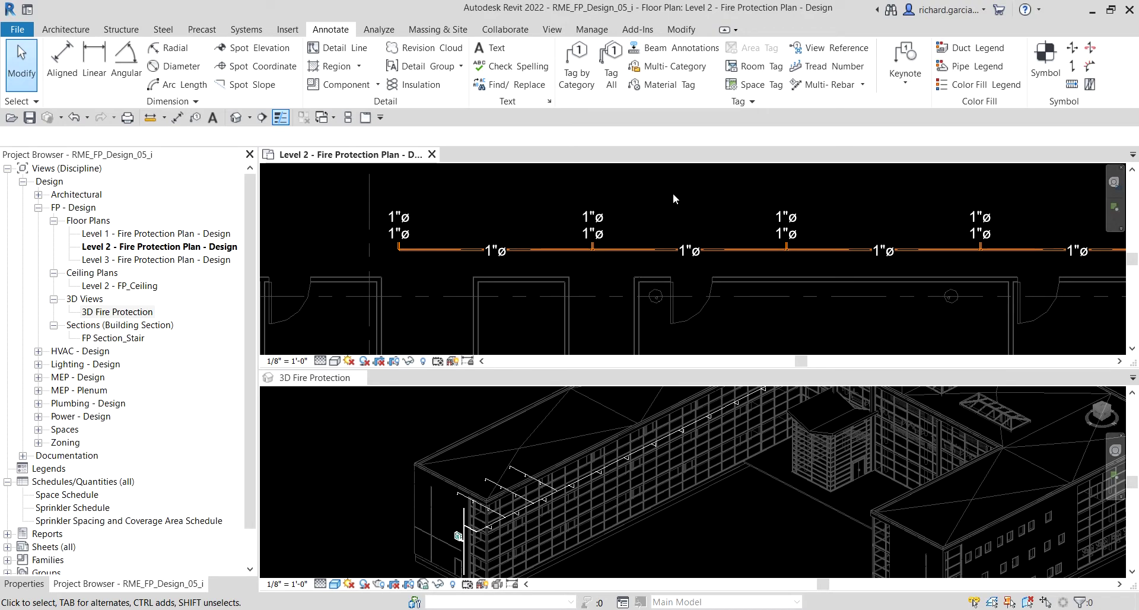
click(74, 117)
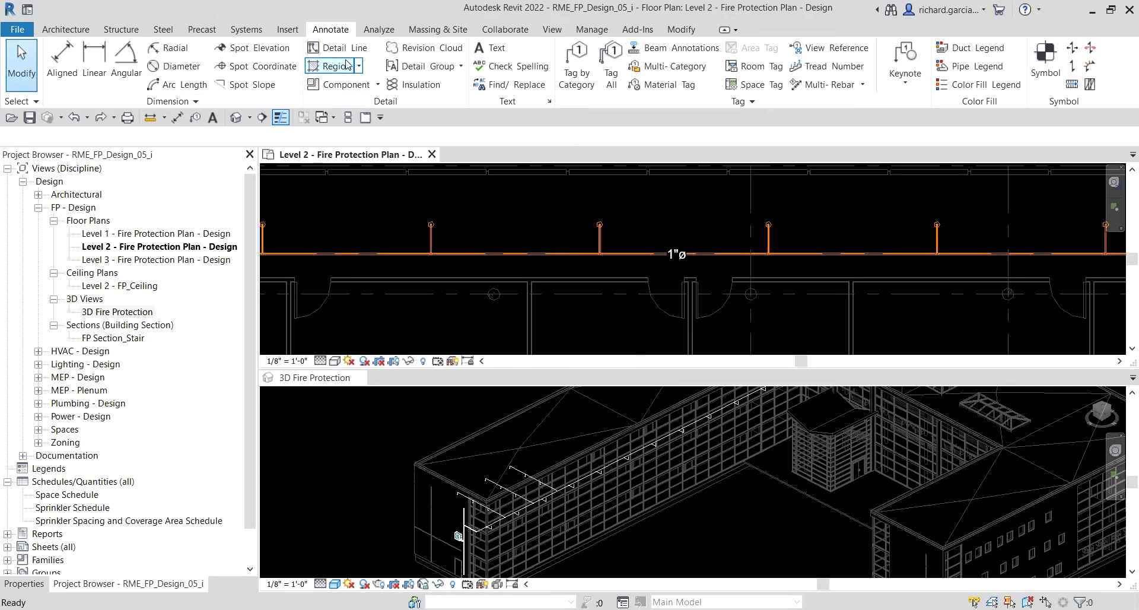
Tag each riser and main segment along the left half of the Level 2 main
click(578, 59)
middle_drag(319, 238, 562, 224)
scroll(418, 212, up, 1)
middle_drag(438, 240, 734, 241)
scroll(531, 244, down, 3)
middle_drag(474, 250, 658, 253)
scroll(587, 245, up, 3)
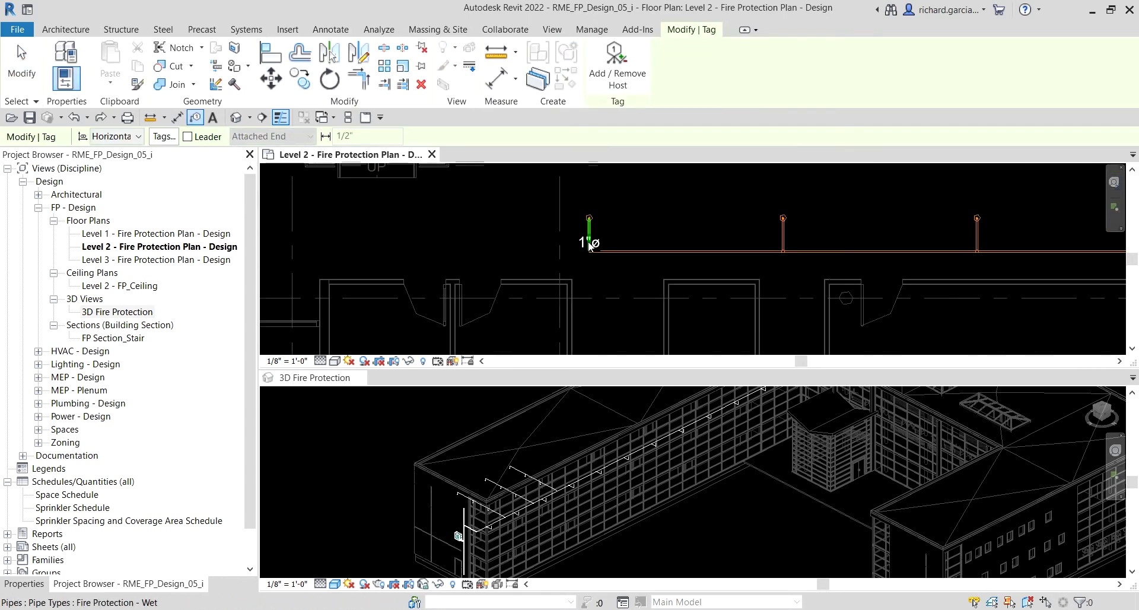
click(589, 235)
click(675, 253)
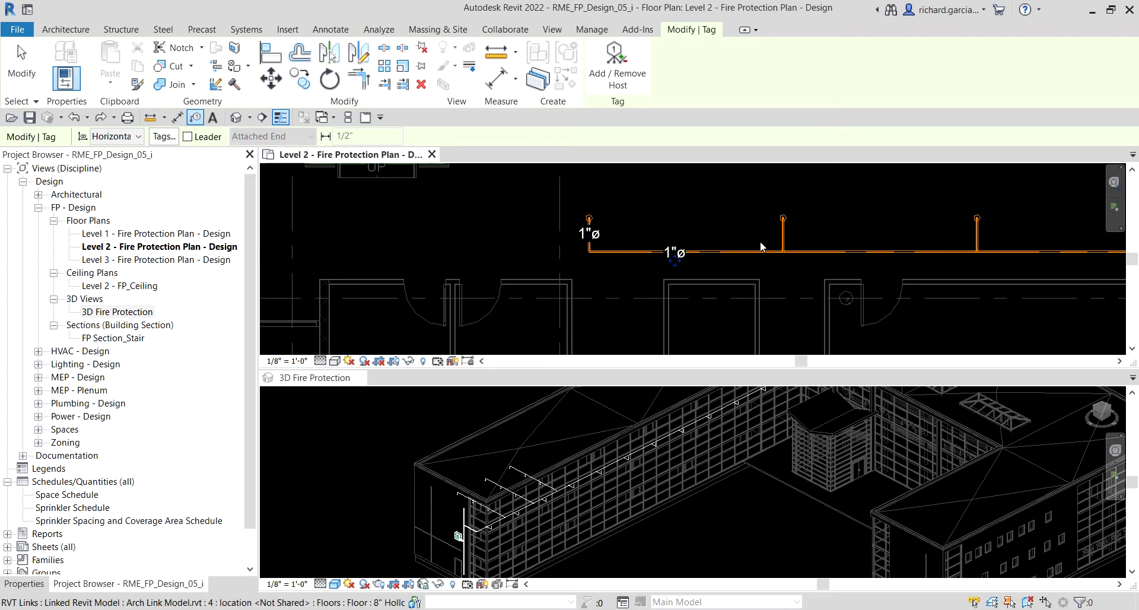
click(783, 237)
click(884, 255)
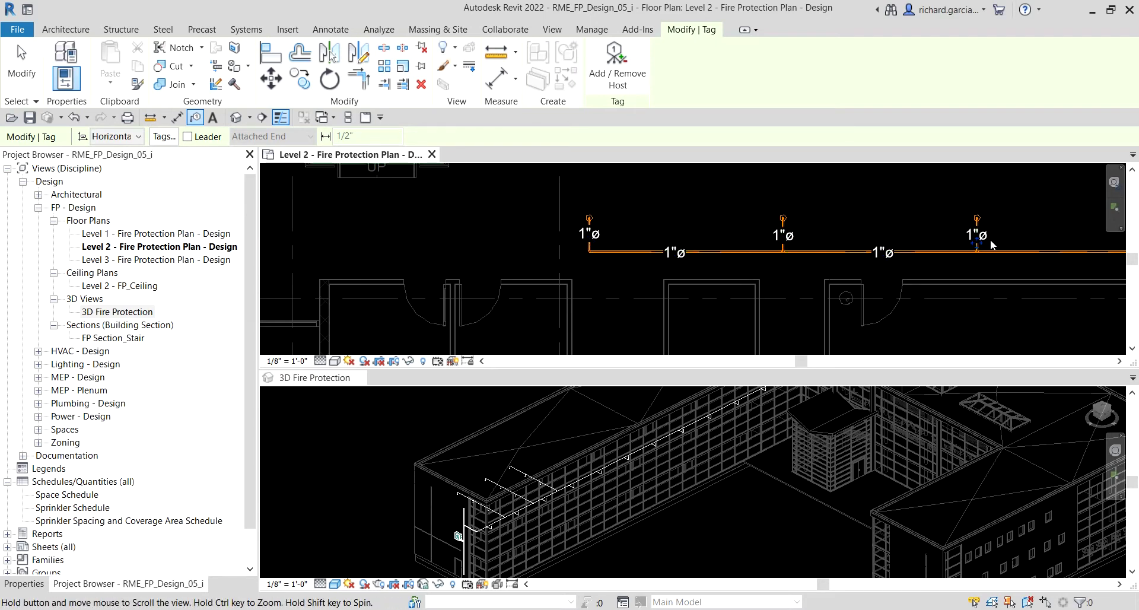
click(989, 243)
middle_drag(989, 243, 590, 243)
click(685, 253)
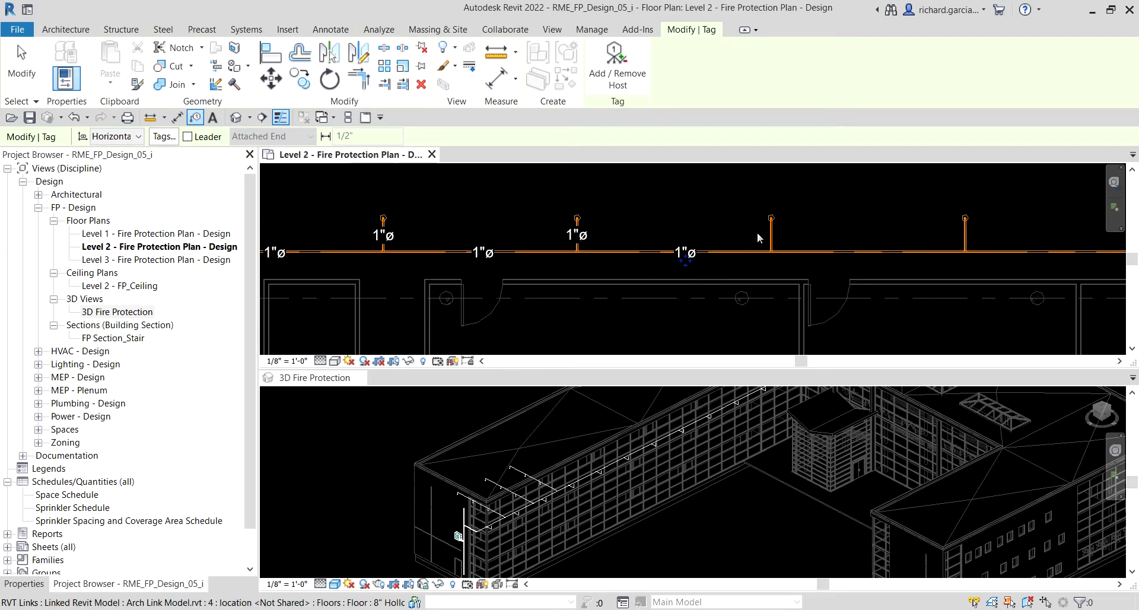
click(770, 237)
click(888, 254)
click(966, 238)
middle_drag(1054, 245, 559, 220)
scroll(558, 218, up, 1)
click(571, 229)
click(683, 209)
middle_drag(786, 233, 533, 241)
click(650, 216)
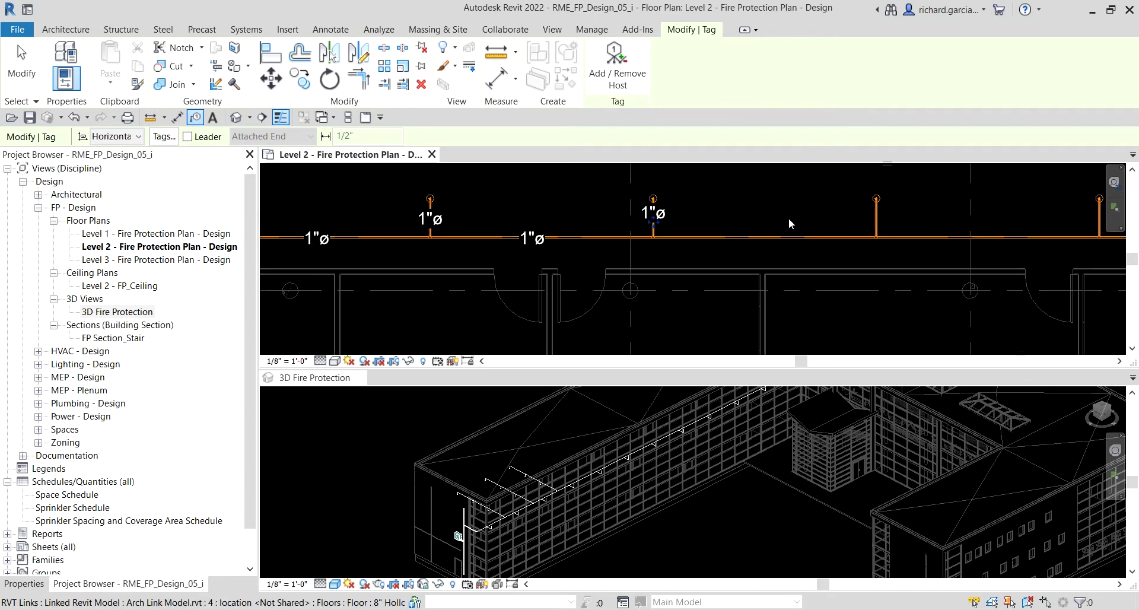
click(782, 238)
Tag the remaining main segments and risers, plus the vertical and horizontal 2-inch pipes
middle_drag(1033, 250, 701, 259)
click(681, 247)
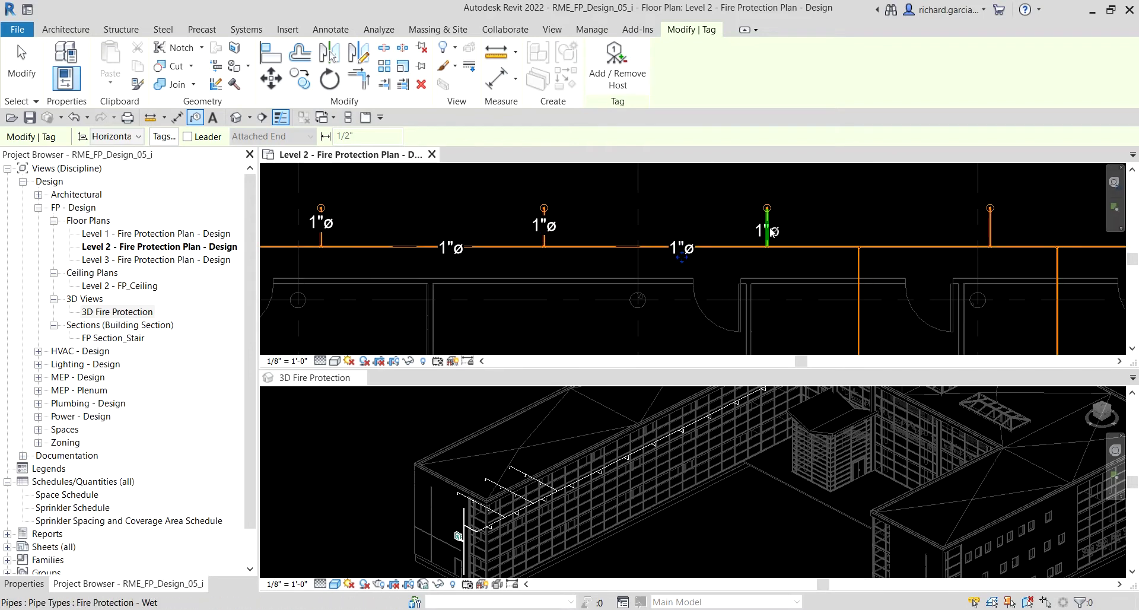
click(768, 220)
click(811, 243)
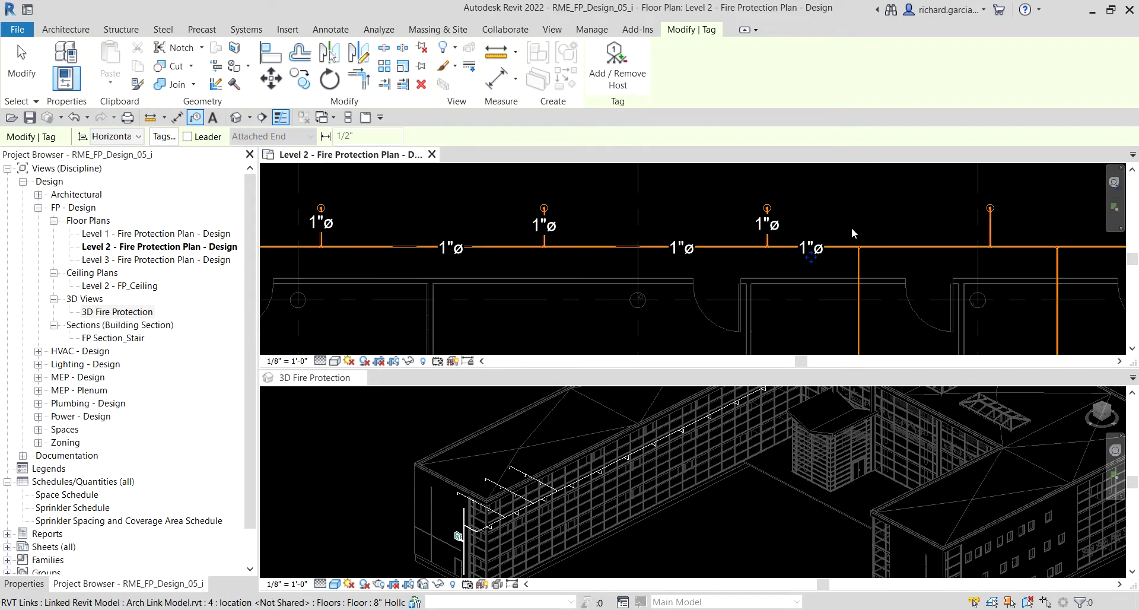
click(903, 245)
scroll(920, 253, down, 1)
middle_drag(920, 255, 570, 242)
scroll(631, 233, up, 2)
click(621, 216)
click(663, 243)
click(778, 243)
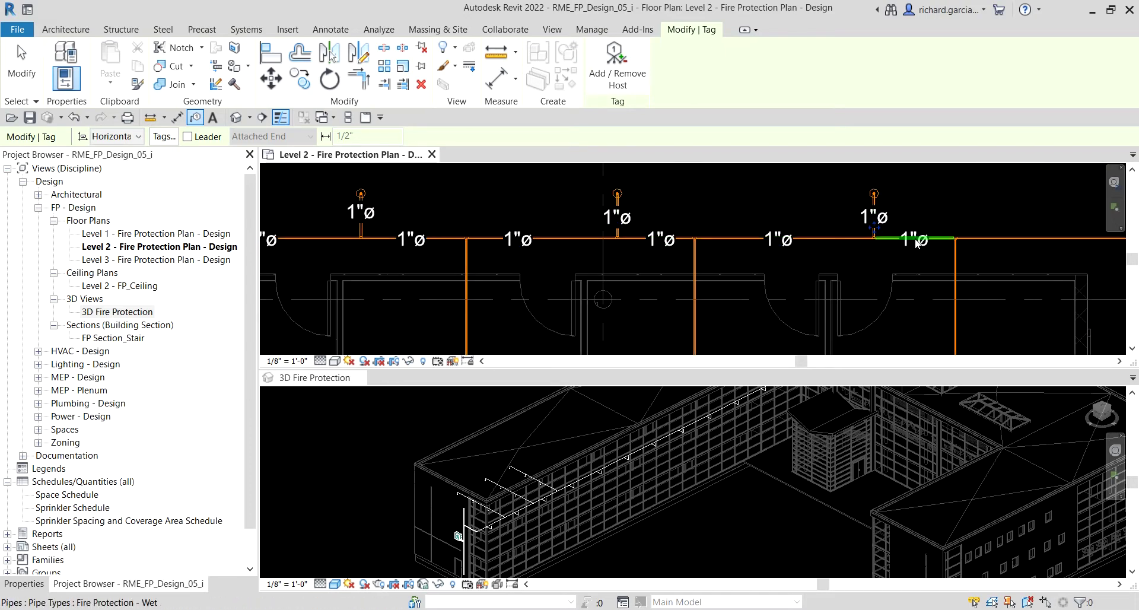
click(1028, 243)
middle_drag(1059, 272, 689, 274)
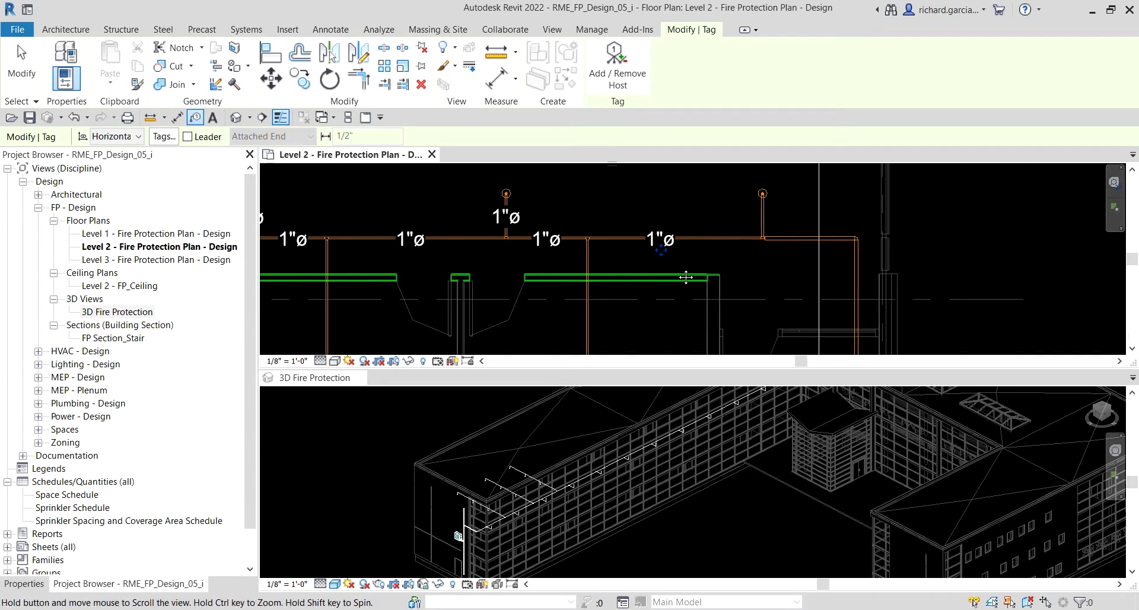
scroll(722, 267, up, 1)
click(771, 213)
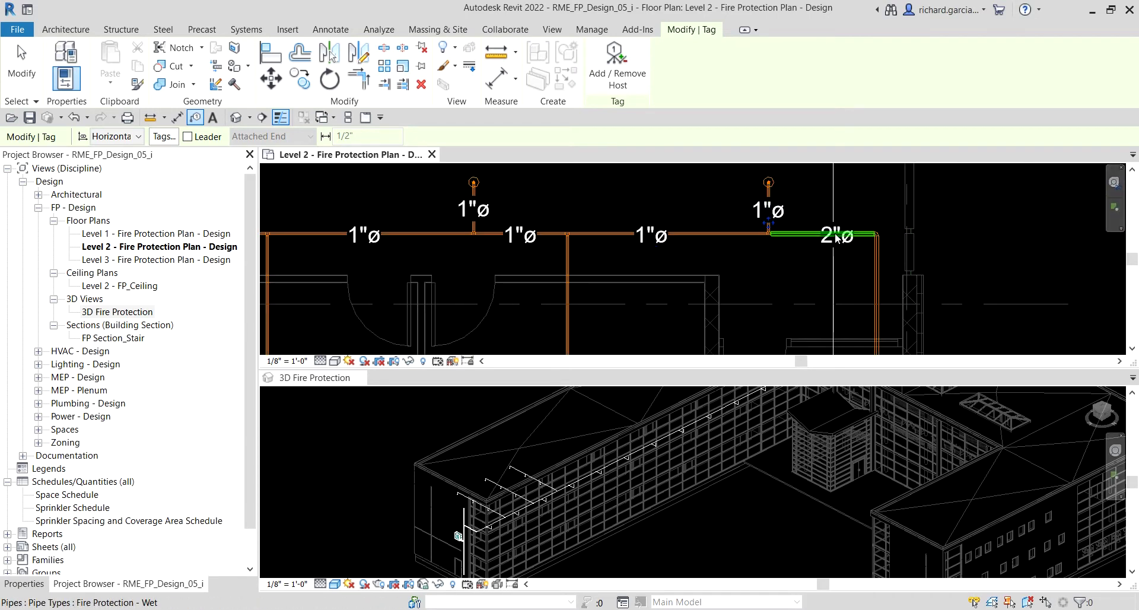
click(876, 291)
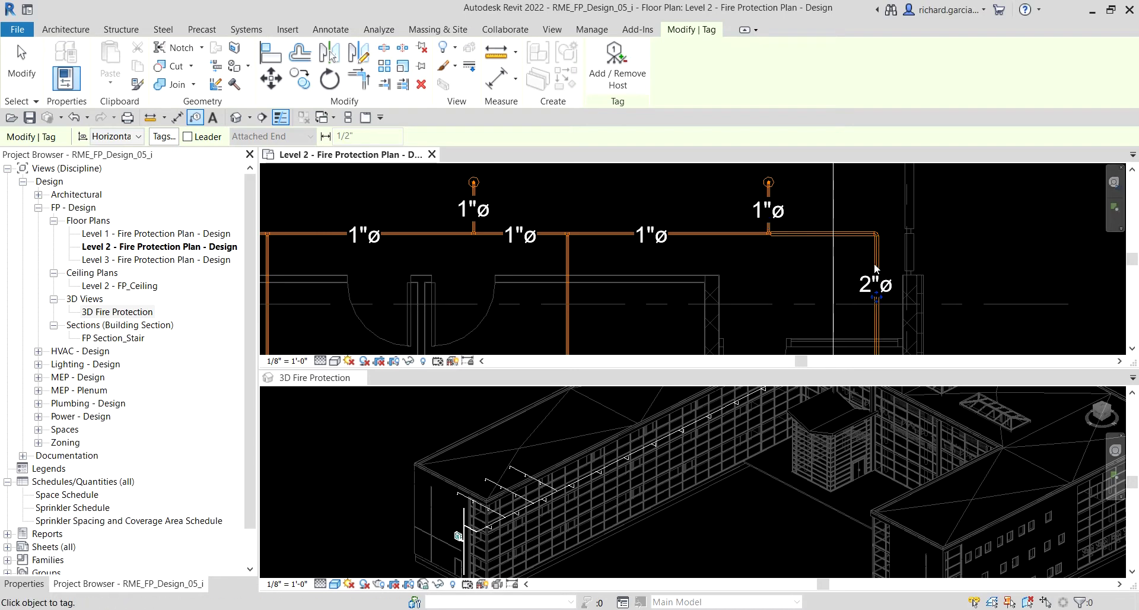
click(817, 238)
Tag the upper and lower segments of the three branch lines
scroll(812, 243, down, 1)
middle_drag(643, 321, 838, 193)
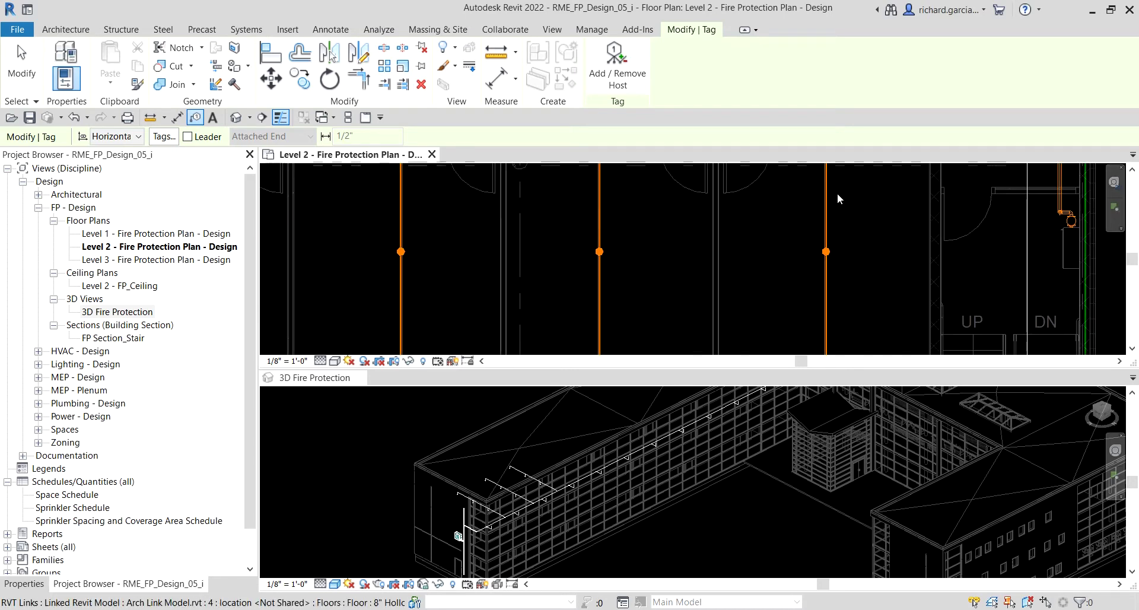
scroll(828, 240, down, 2)
click(829, 279)
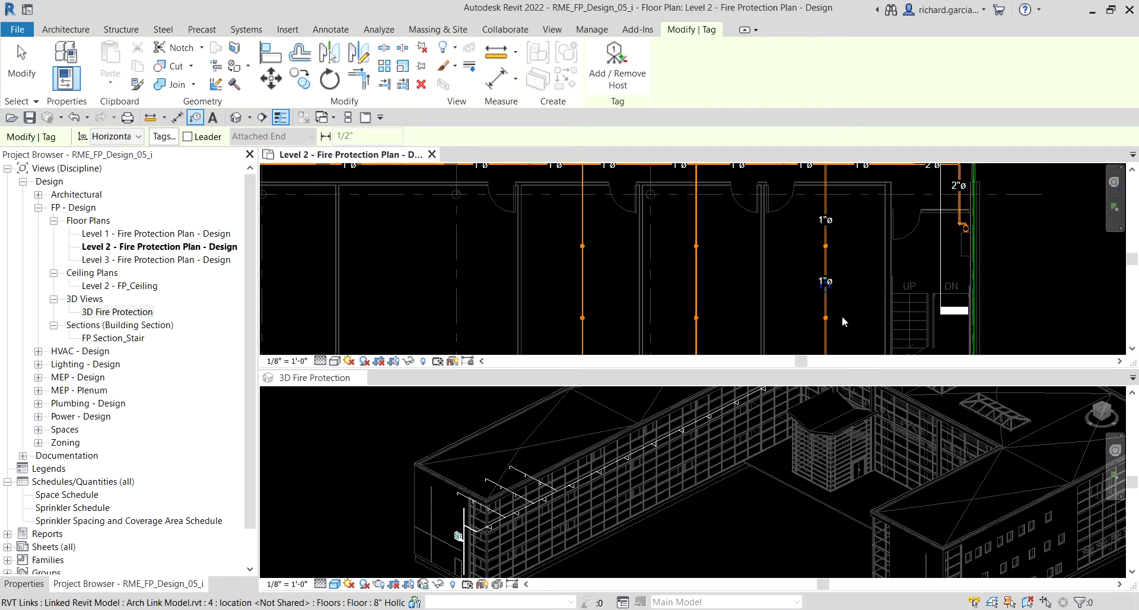
middle_drag(842, 316, 864, 249)
click(852, 285)
click(720, 287)
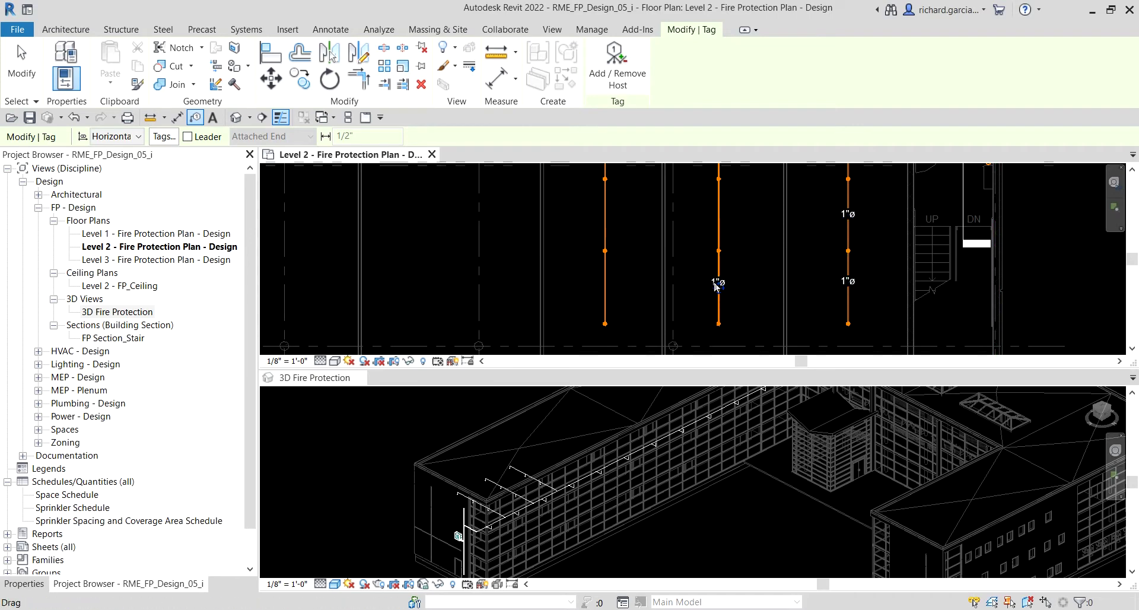
click(602, 265)
click(604, 228)
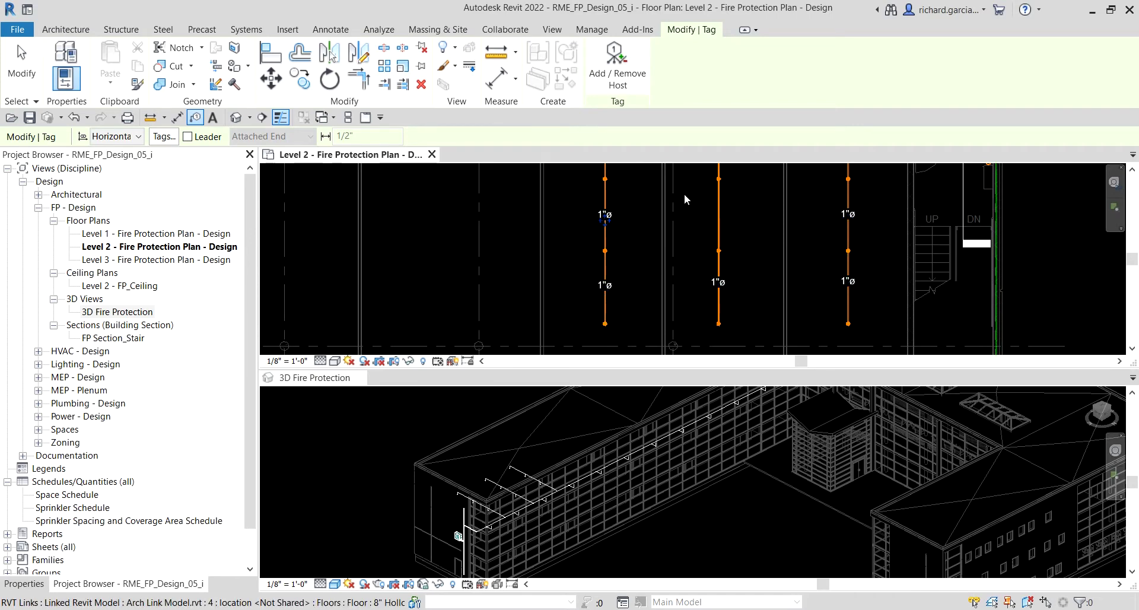
middle_drag(685, 194, 697, 290)
click(730, 252)
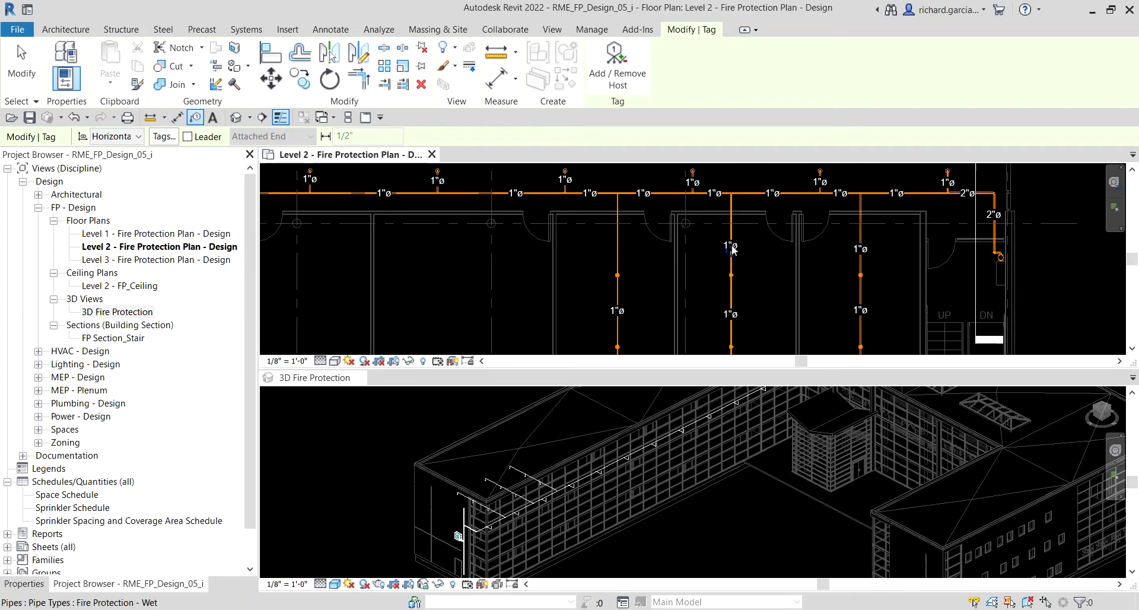
click(617, 249)
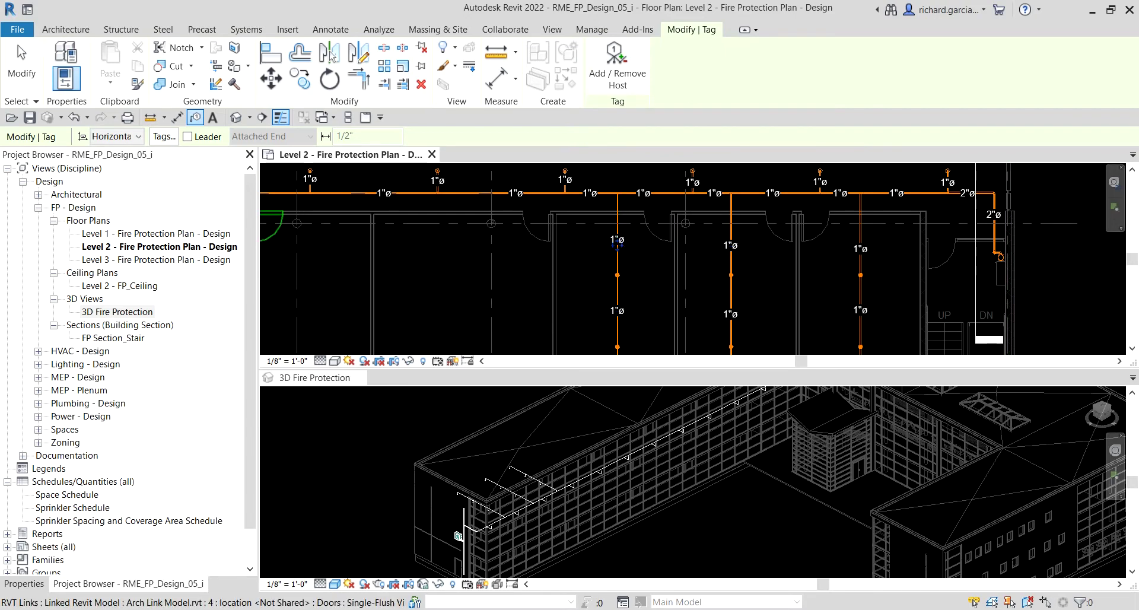
click(22, 64)
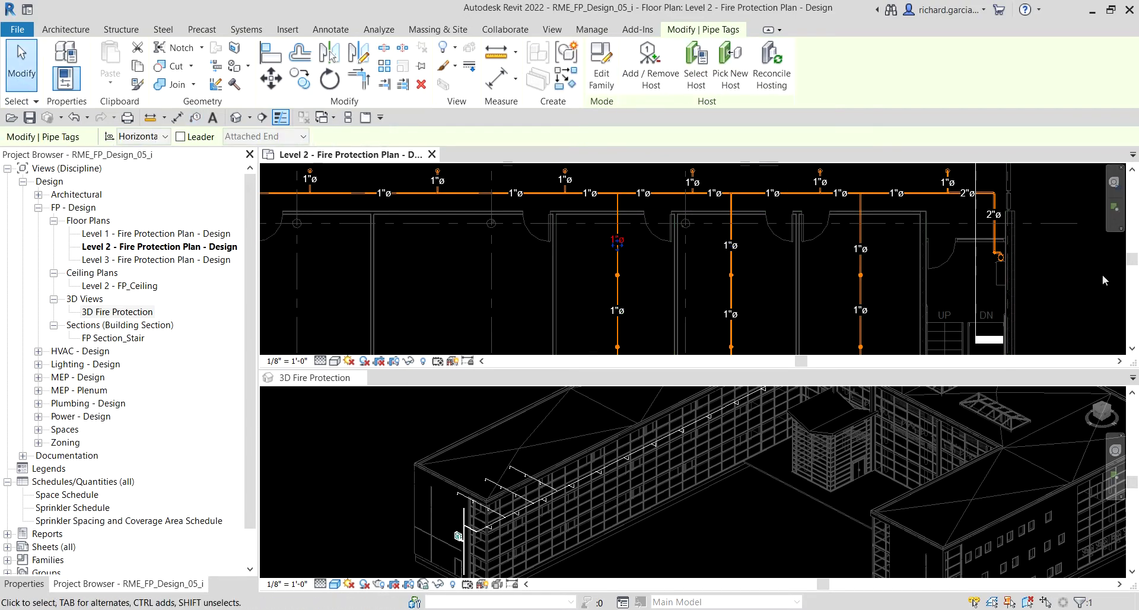
Deselect the last tag, shift the Level 2 plan slightly, and activate the 3D Fire Protection view
scroll(999, 194, up, 3)
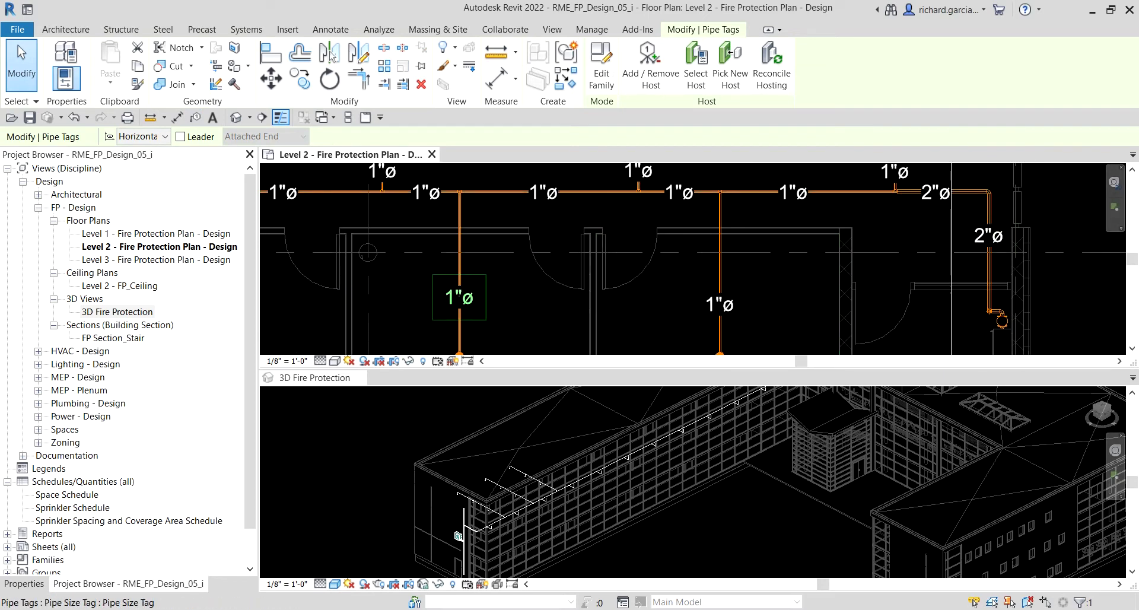
key(Escape)
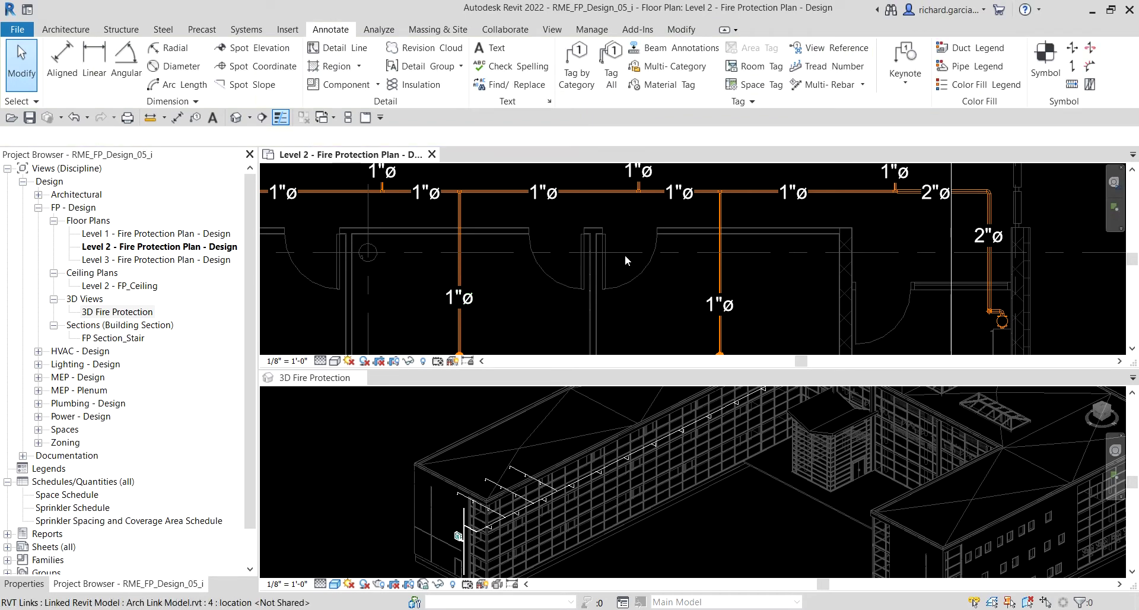
scroll(625, 255, down, 2)
middle_drag(613, 256, 614, 267)
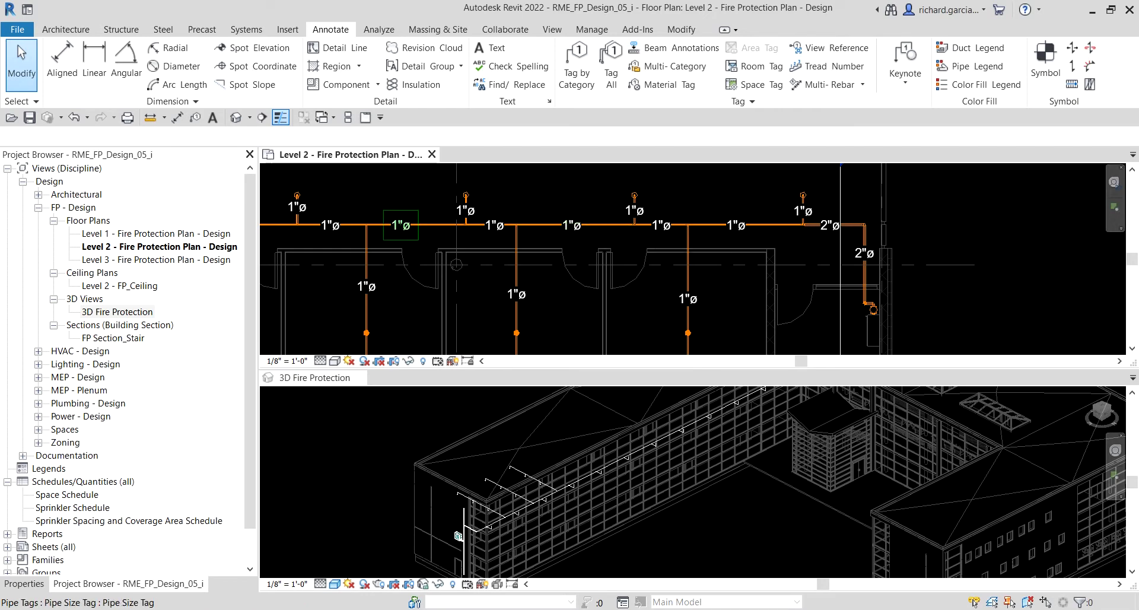
click(348, 432)
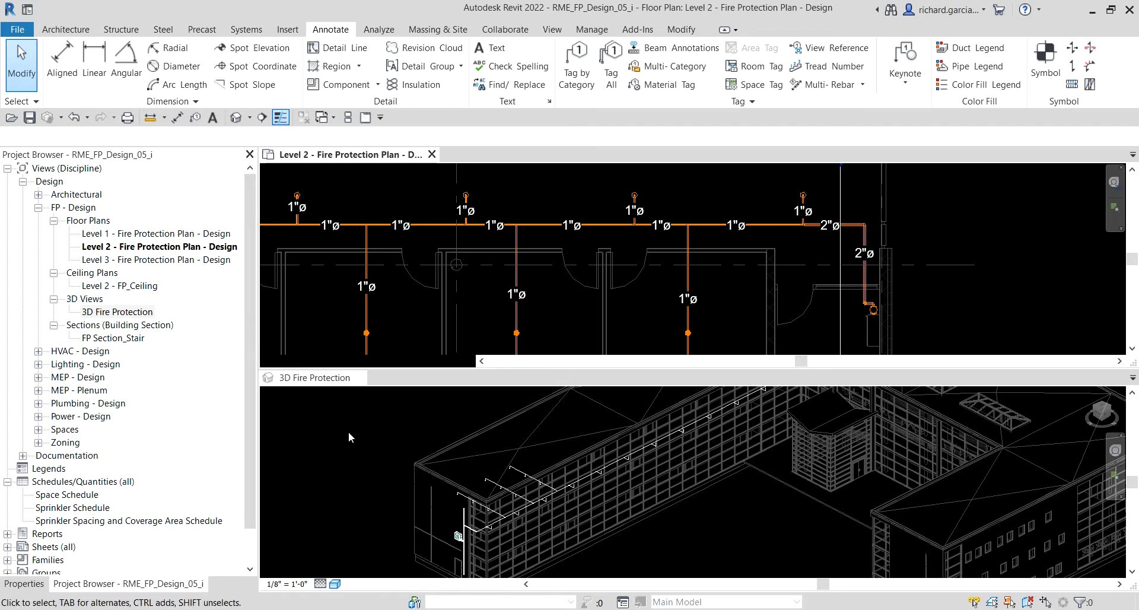
Hide the linked architectural model in the 3D view and zoom in on the riser
click(364, 119)
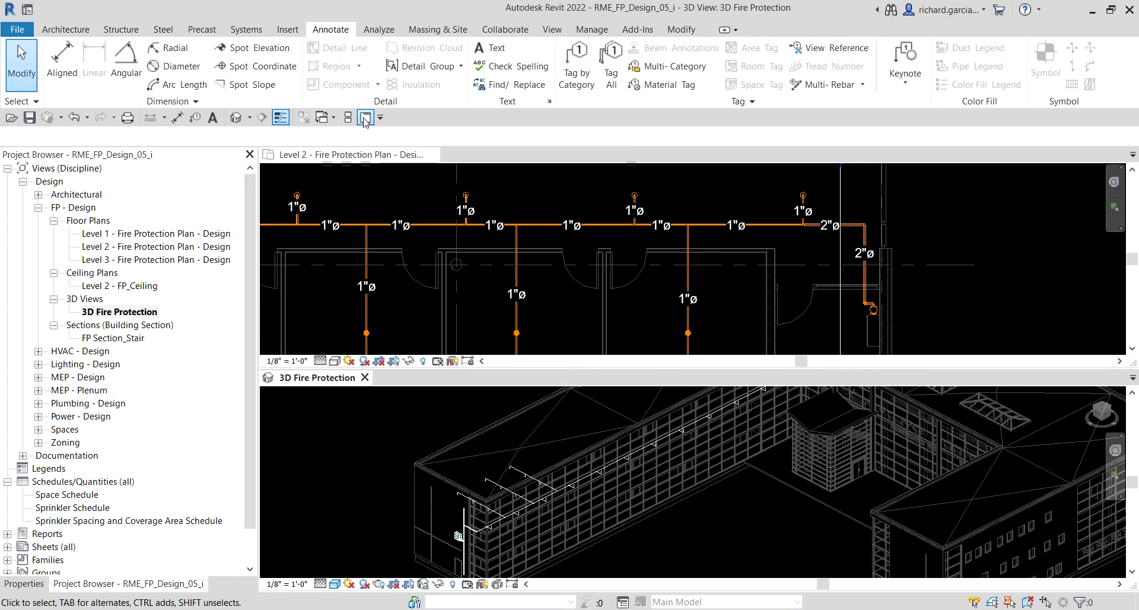
middle_drag(612, 434, 601, 550)
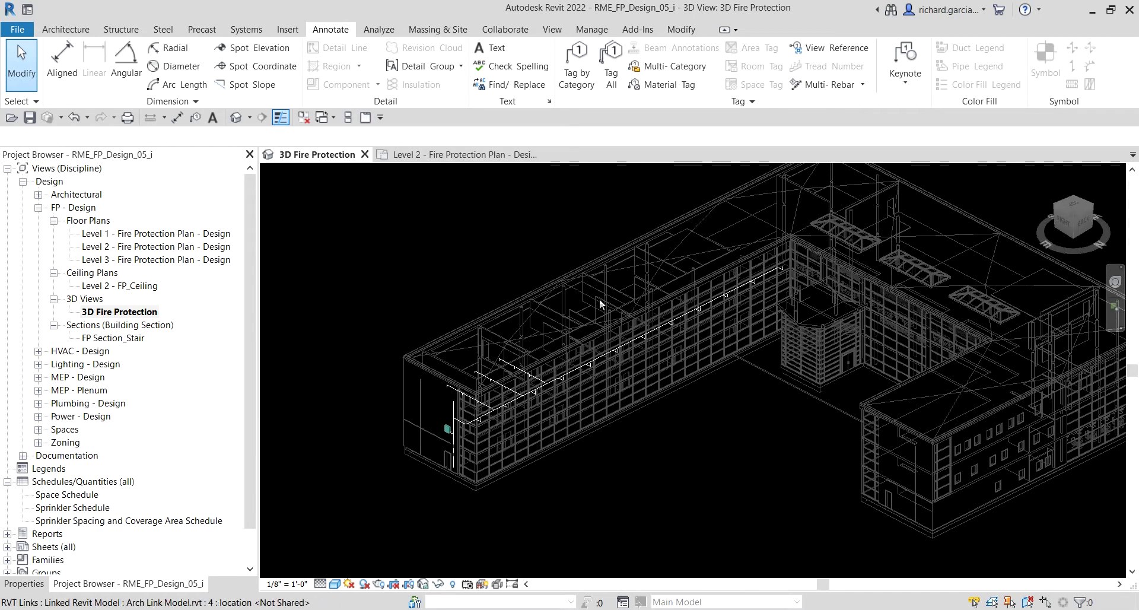
click(418, 364)
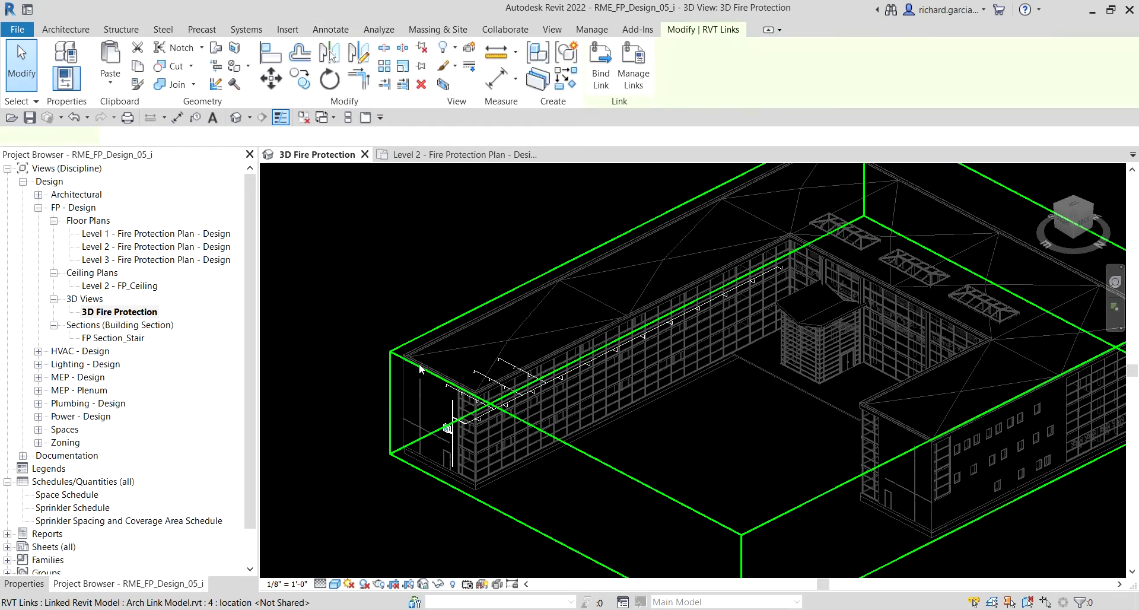
right_click(418, 363)
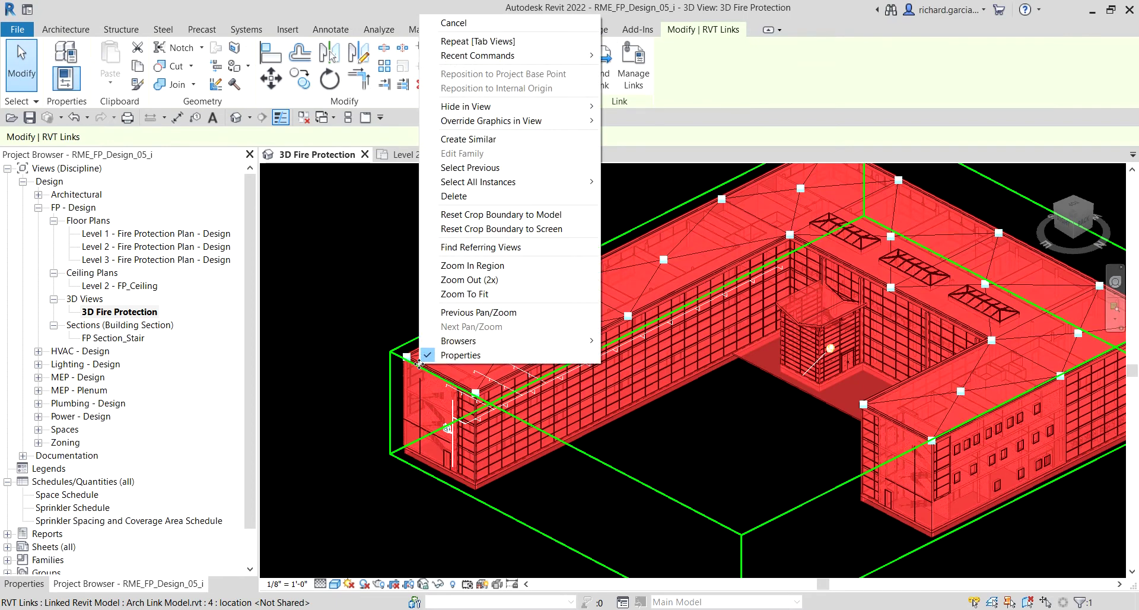
mouse_move(551, 107)
click(614, 110)
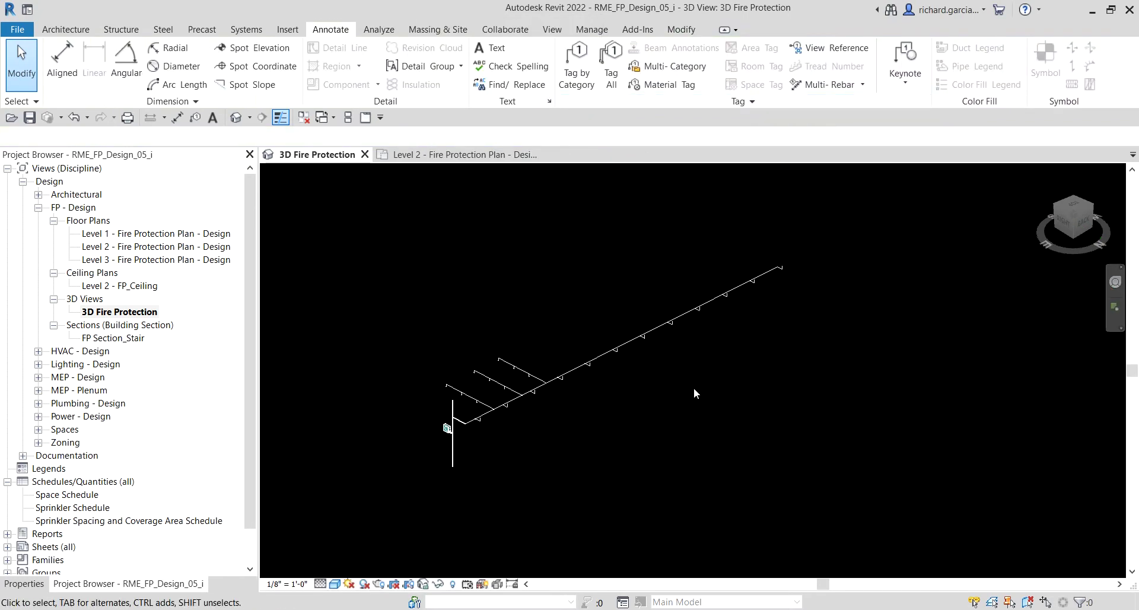
middle_drag(770, 358, 874, 320)
scroll(568, 364, up, 9)
middle_drag(589, 519, 630, 411)
click(539, 449)
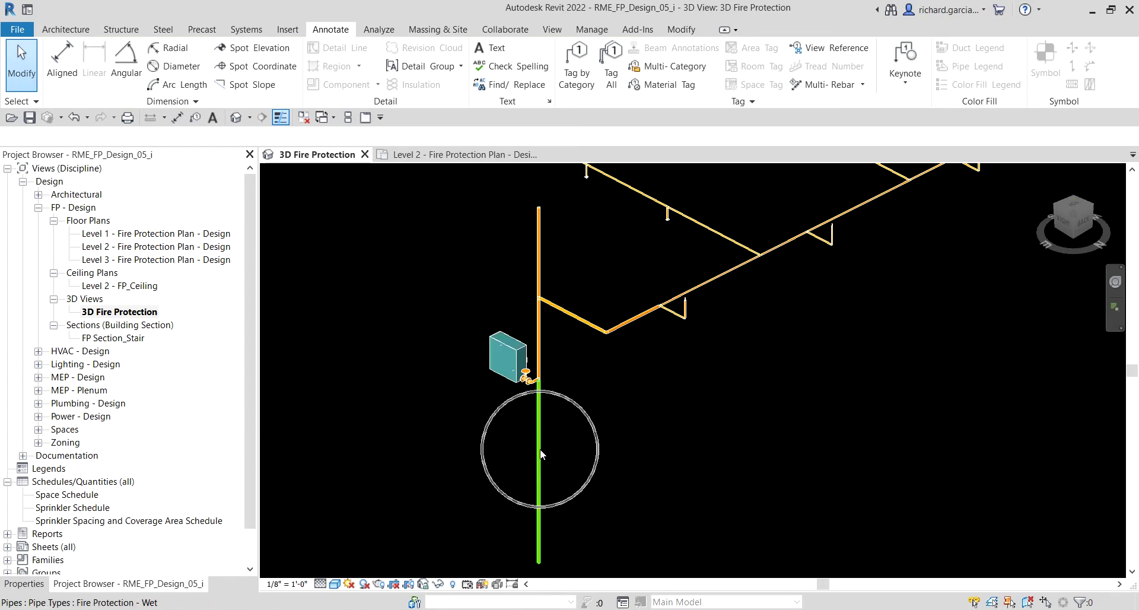
Select the lower riser pipe and orbit until the main run's far end, riser and branches are visible
click(540, 448)
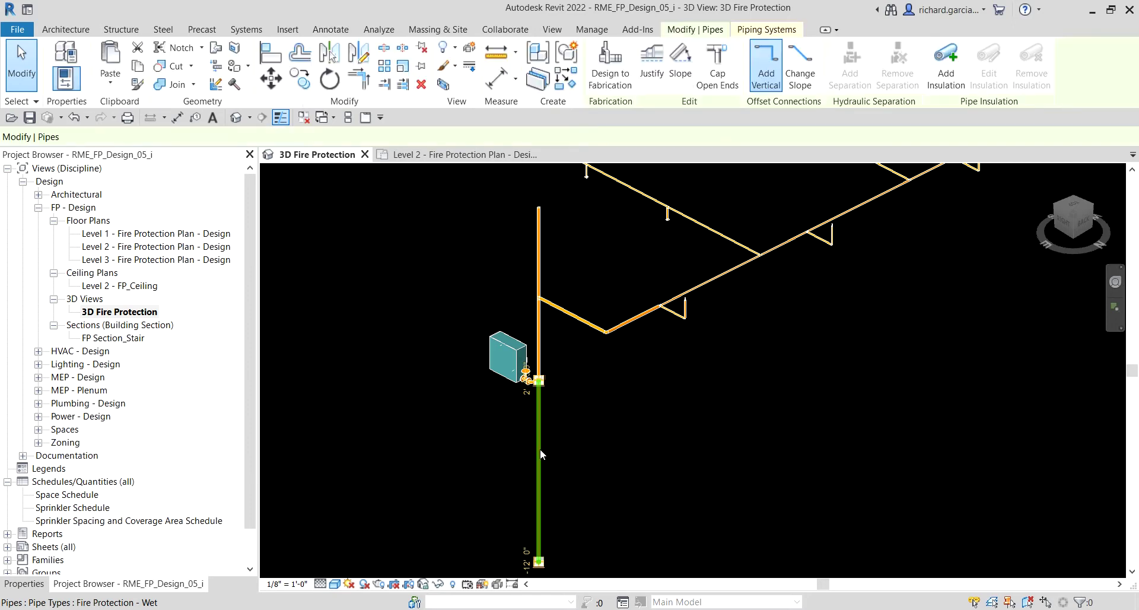
shift+middle_drag(603, 439, 799, 389)
middle_drag(603, 404, 401, 408)
scroll(401, 408, down, 1)
scroll(724, 241, up, 7)
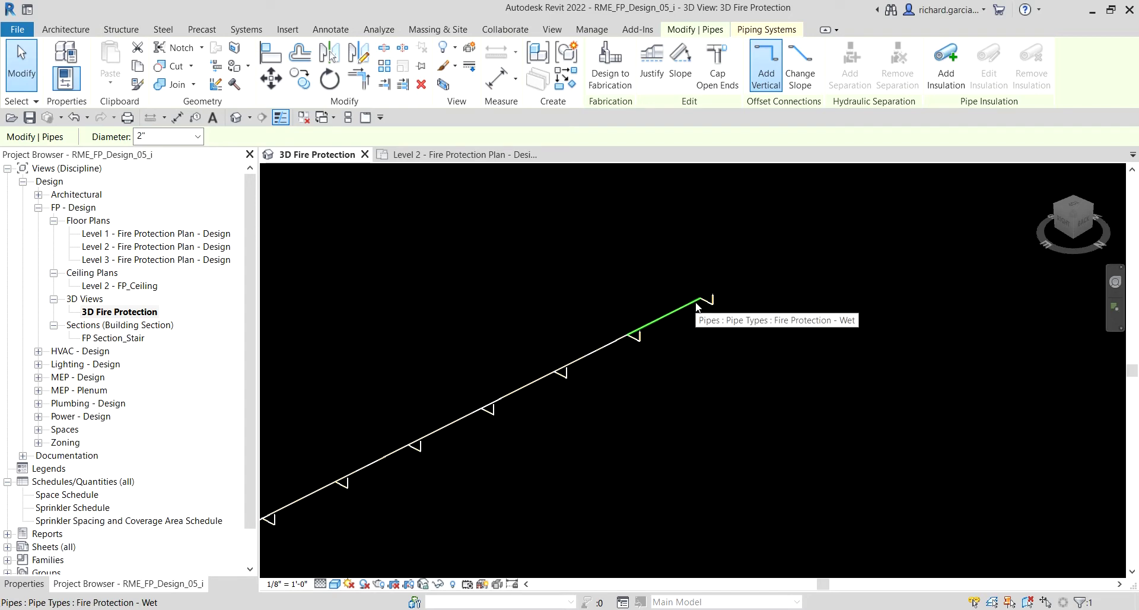
scroll(691, 309, down, 3)
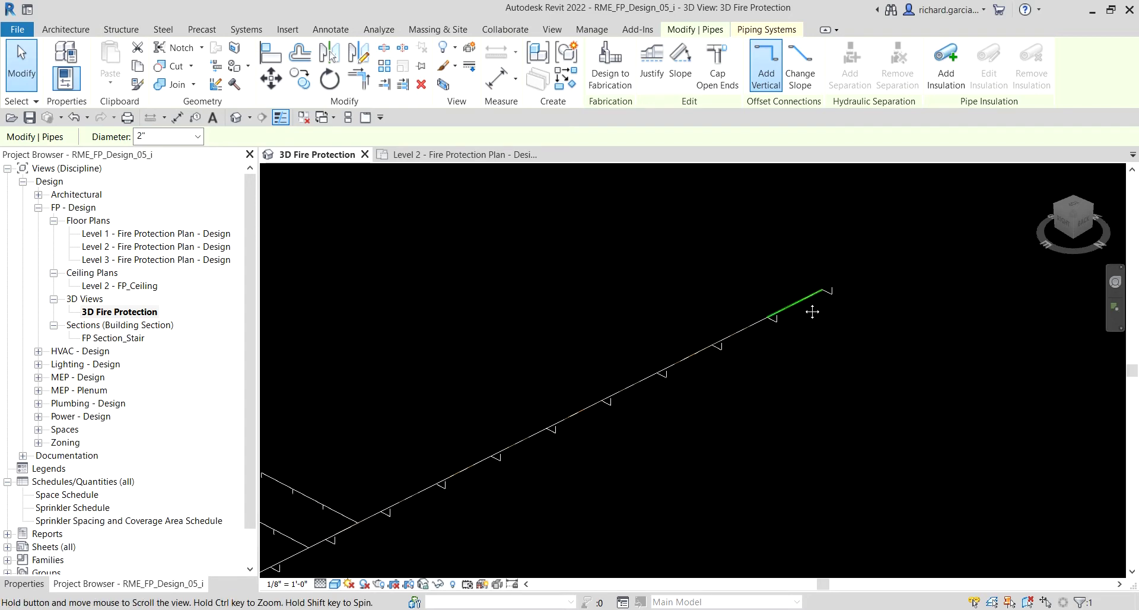
middle_drag(802, 307, 859, 276)
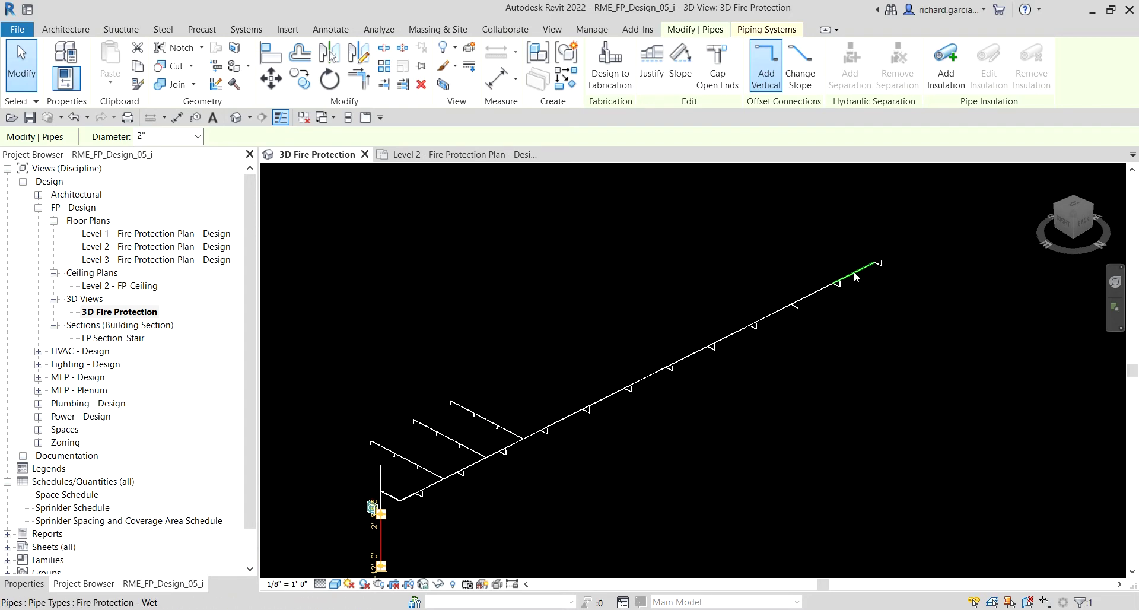
Tab-cycle to the whole main pipe run and select it from riser to far end
key(Tab)
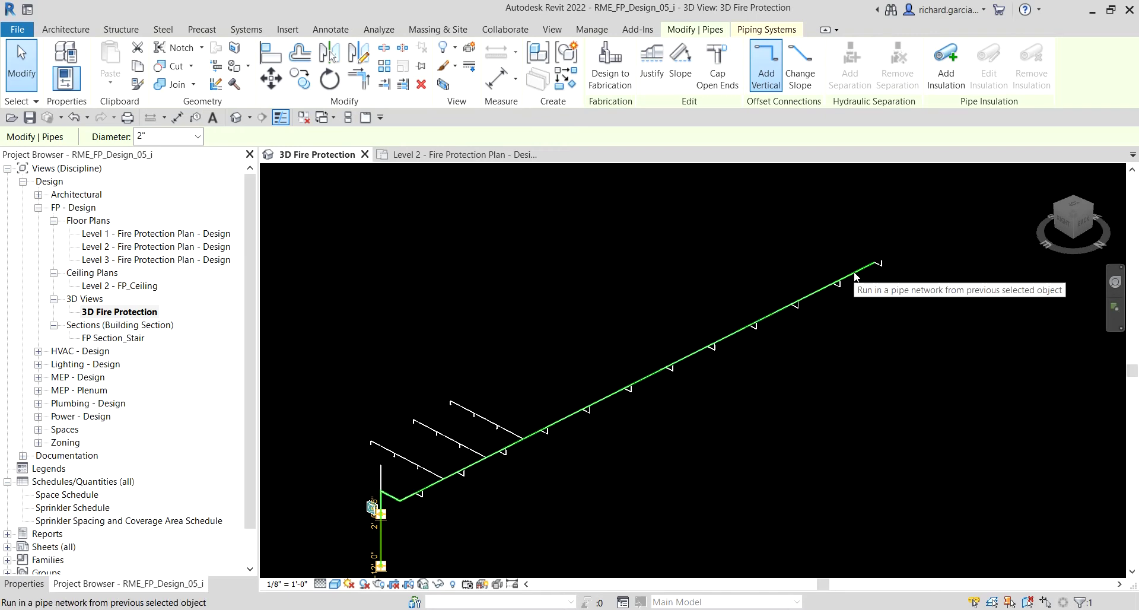
key(Tab)
key(Tab)
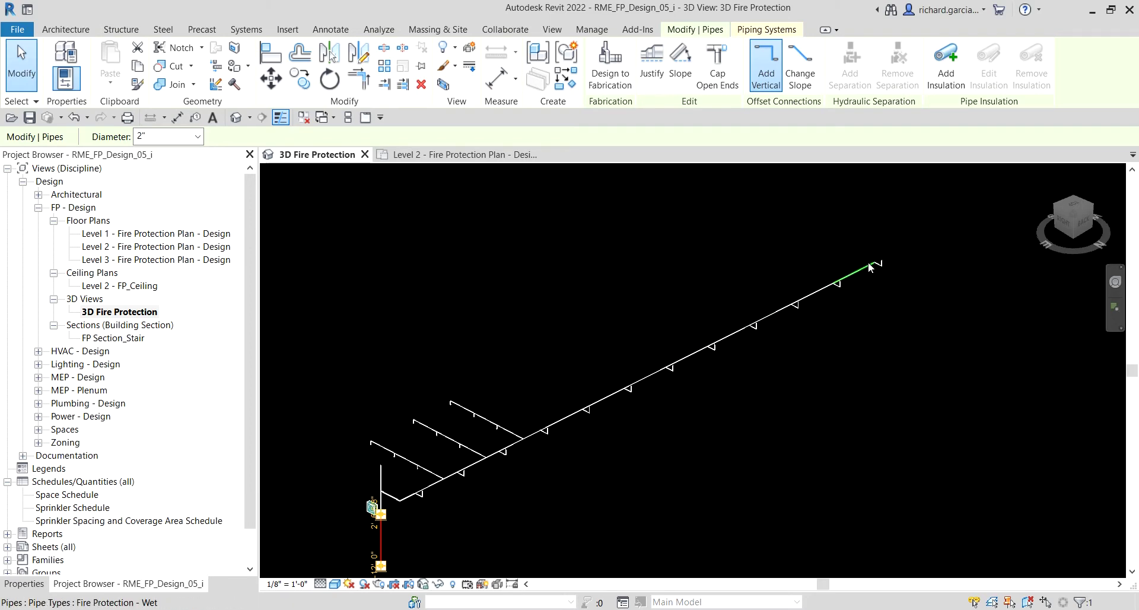
scroll(883, 268, up, 3)
key(Tab)
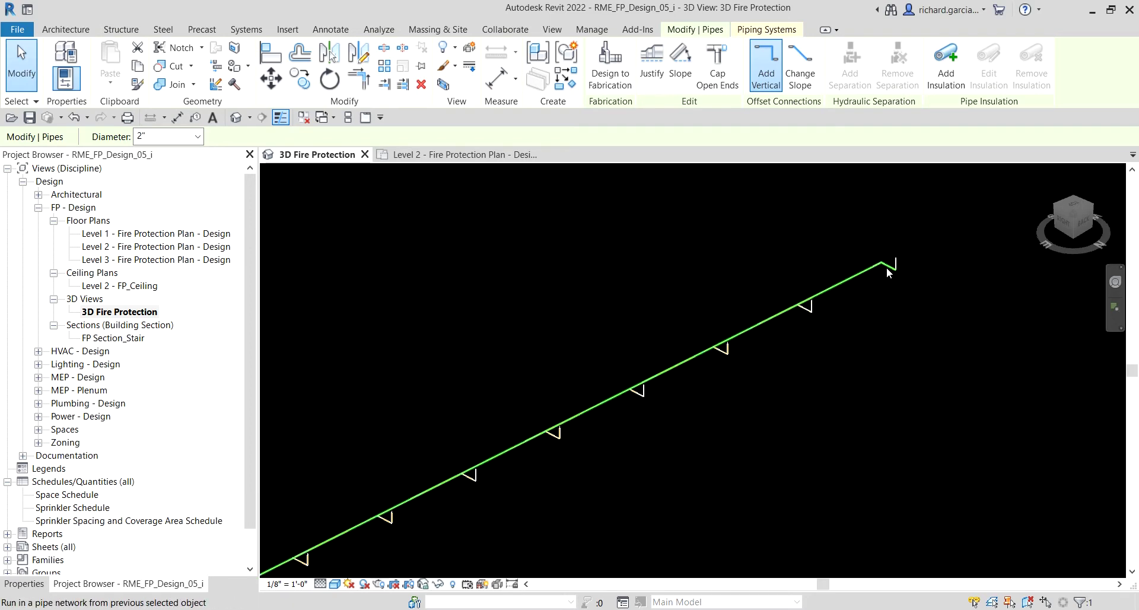
key(Tab)
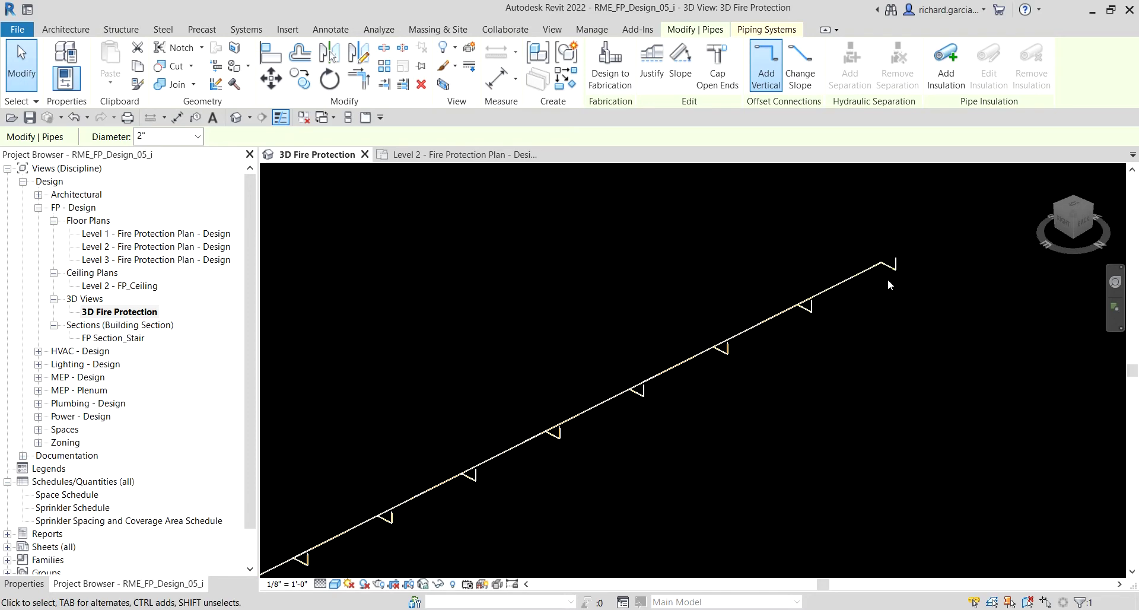
key(Tab)
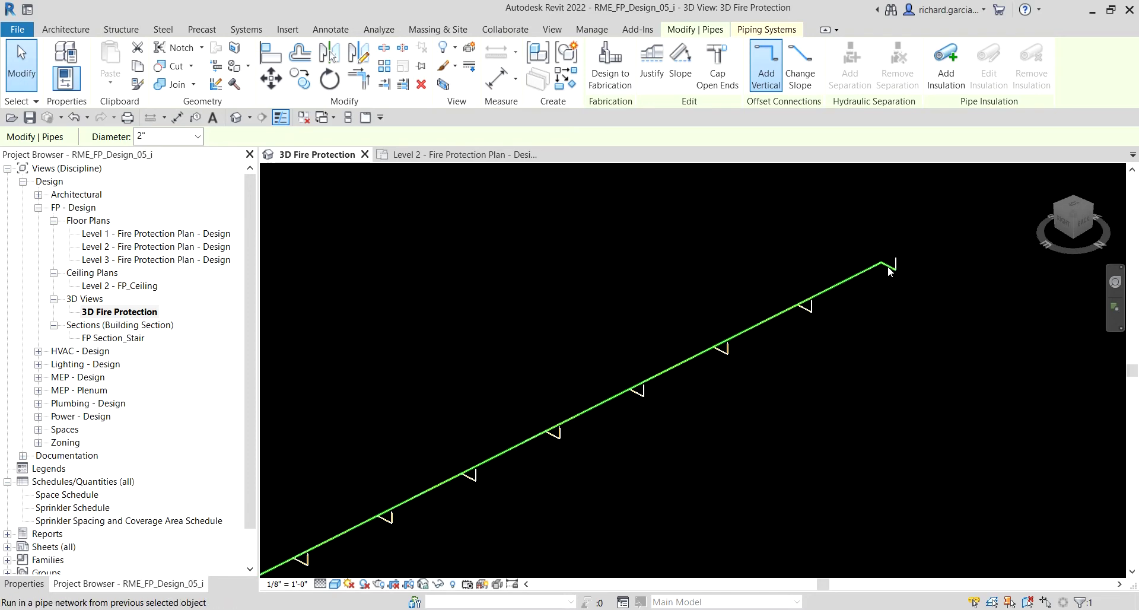
click(889, 271)
scroll(627, 355, down, 2)
middle_drag(612, 375, 829, 304)
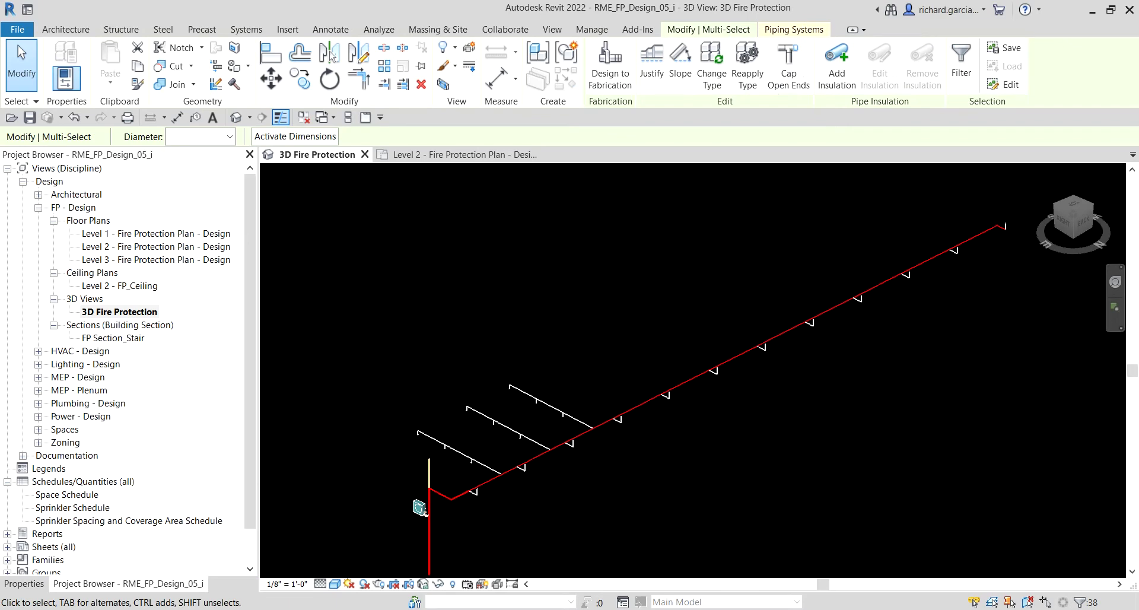
Set the selected main run's diameter to 4", then deselect and orbit to check the larger pipes
click(229, 136)
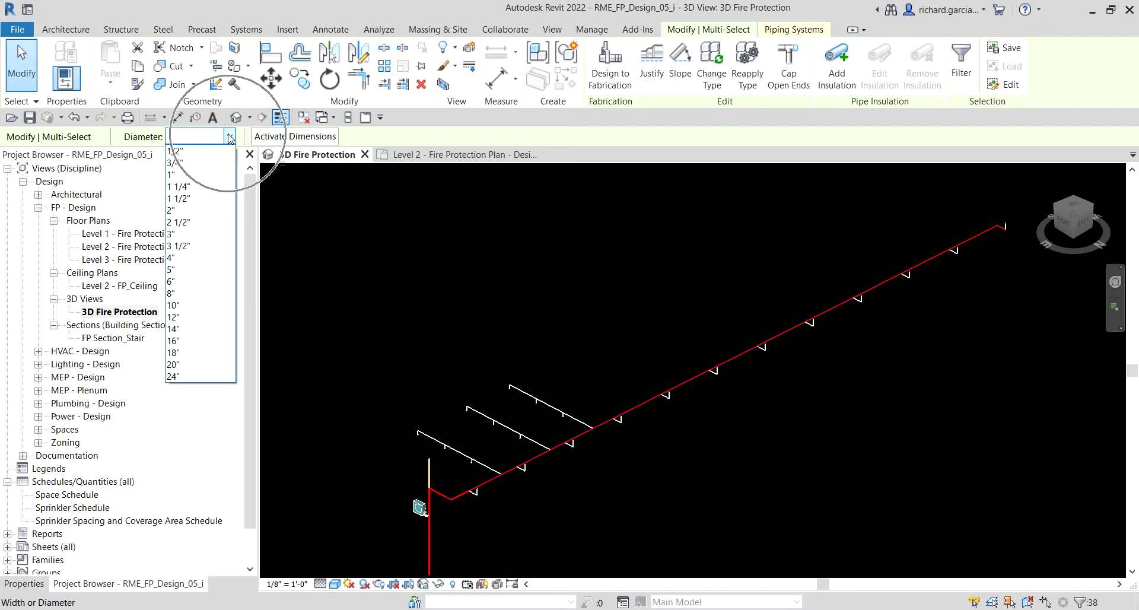
click(182, 260)
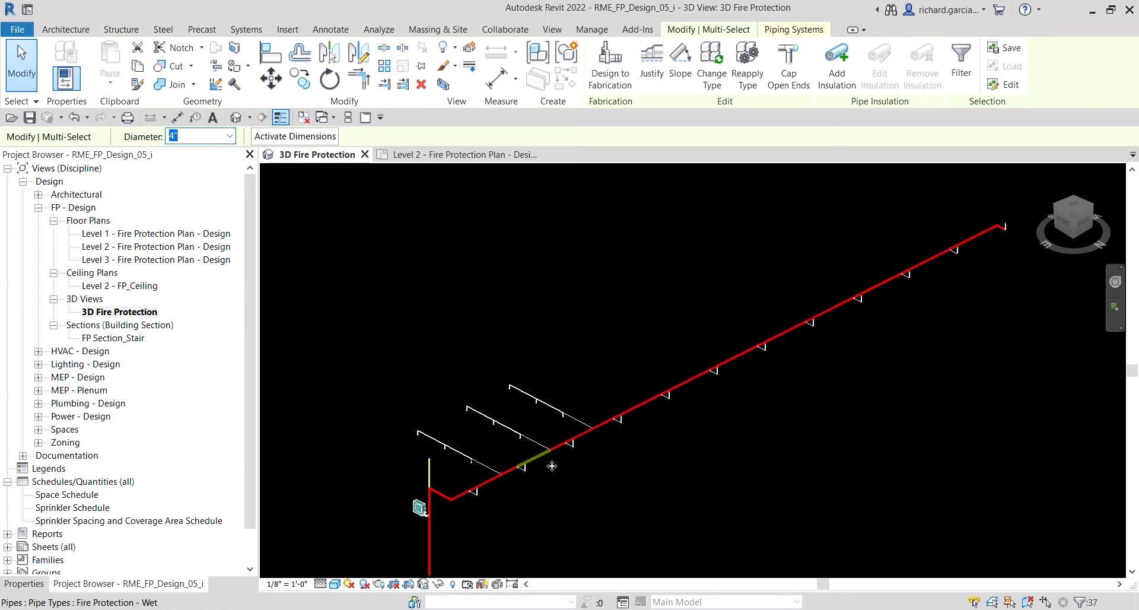
scroll(473, 491, up, 6)
middle_drag(383, 404, 461, 437)
click(720, 300)
scroll(720, 301, down, 2)
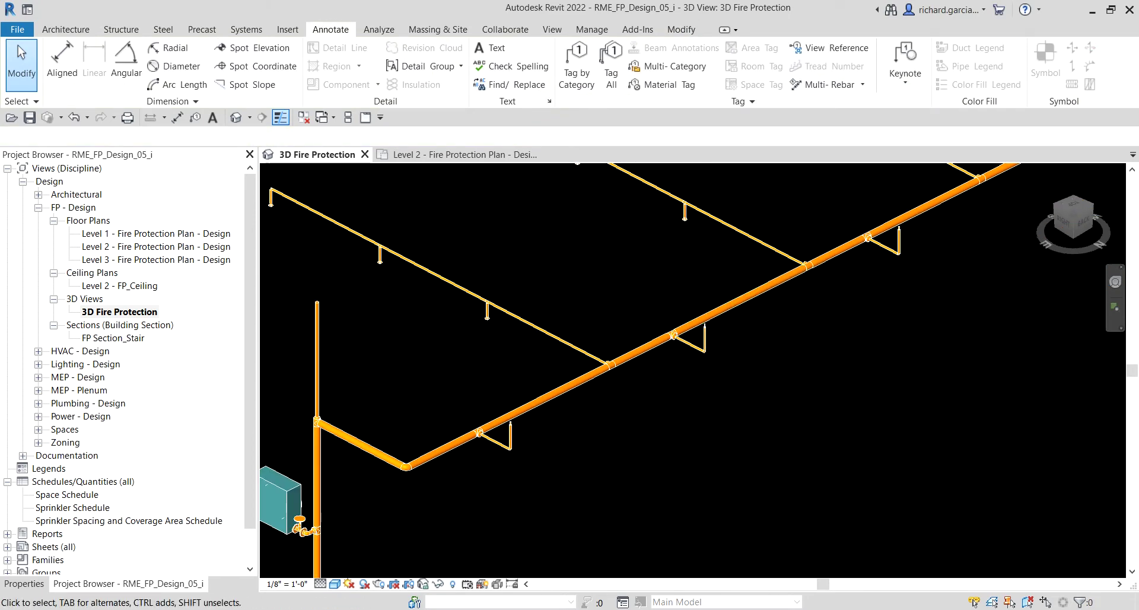
scroll(617, 302, down, 3)
shift+middle_drag(609, 298, 822, 379)
scroll(830, 380, up, 5)
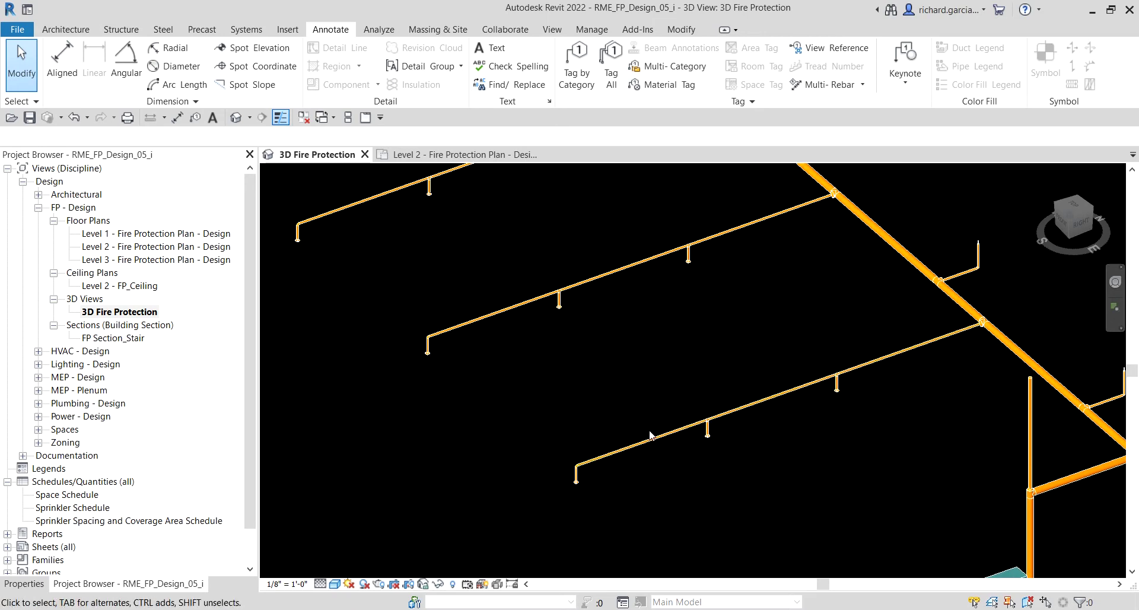
scroll(883, 392, down, 3)
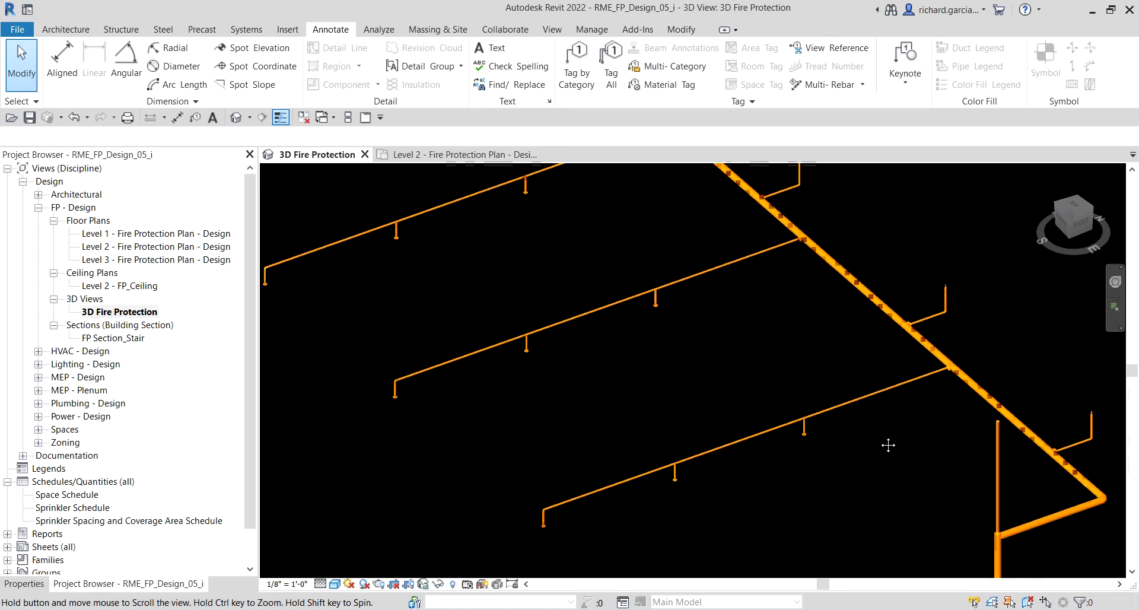
Resize the lower, middle and upper branch start segments to 1 1/4" diameter, then deselect
click(863, 405)
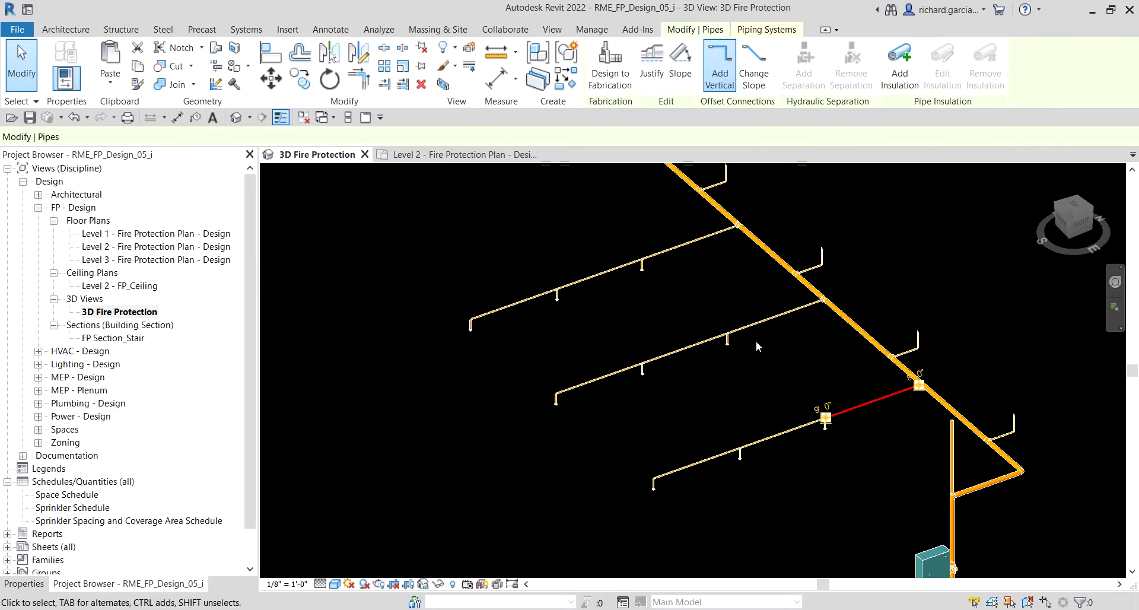
ctrl+click(758, 323)
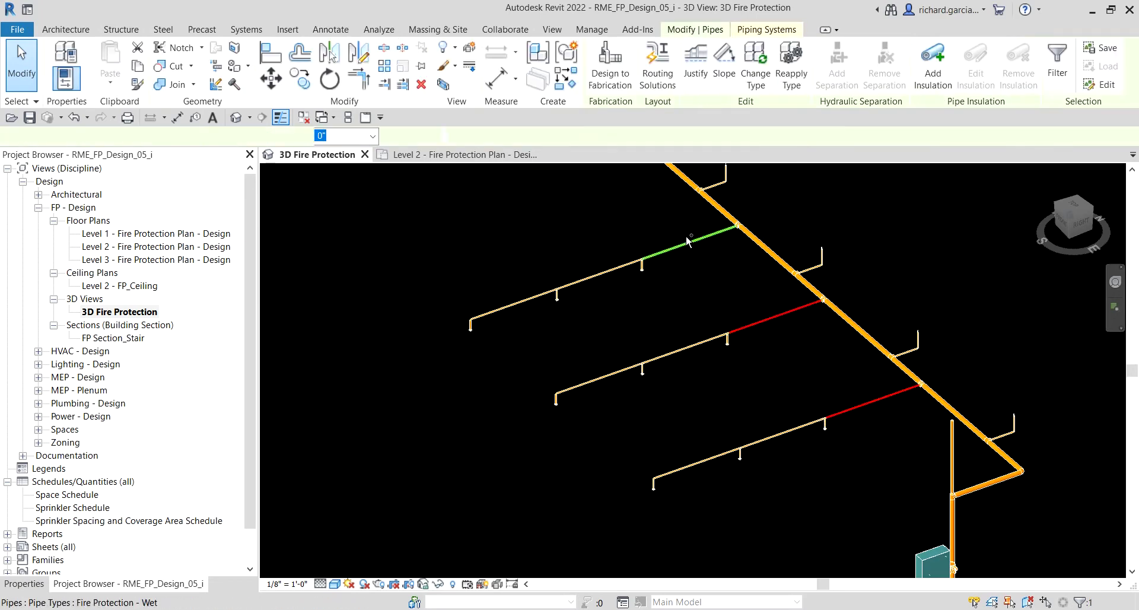
ctrl+click(685, 287)
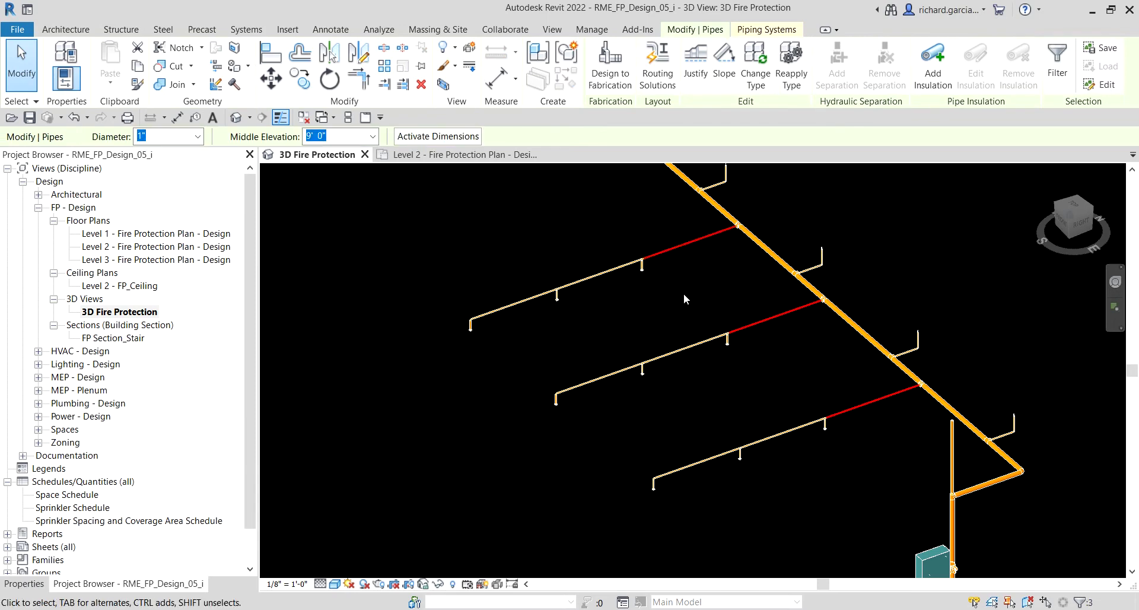
click(198, 138)
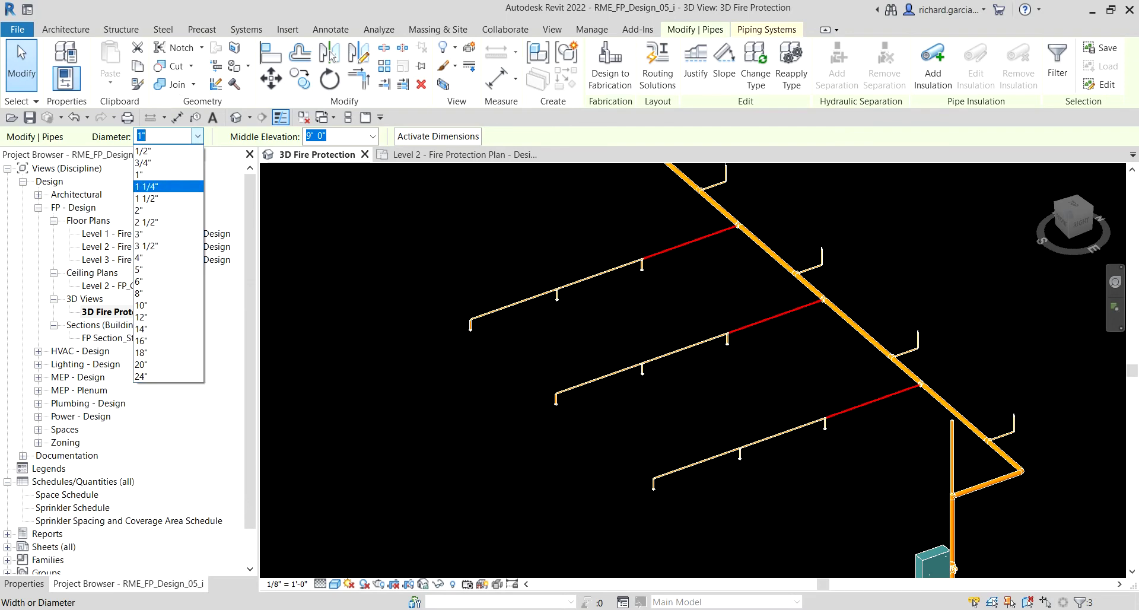
click(154, 187)
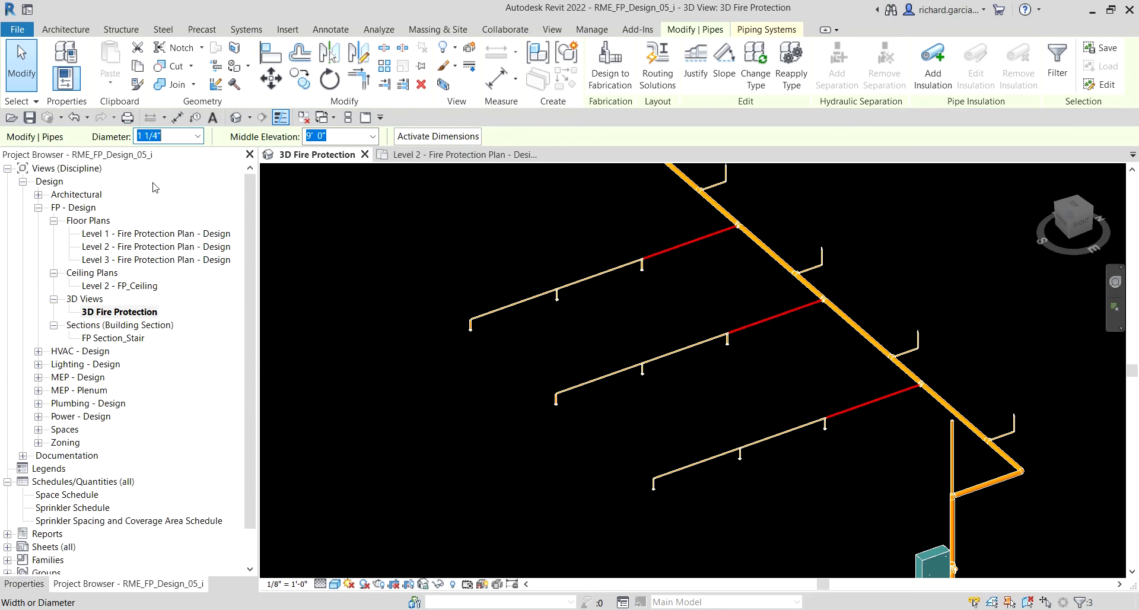
click(813, 443)
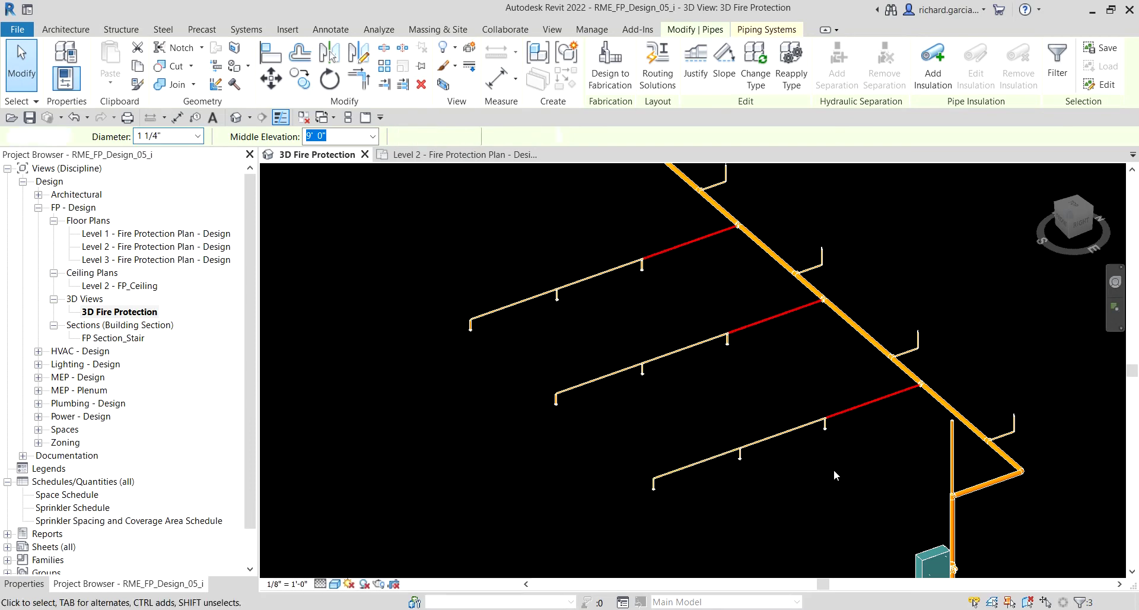
scroll(834, 469, up, 4)
key(Tab)
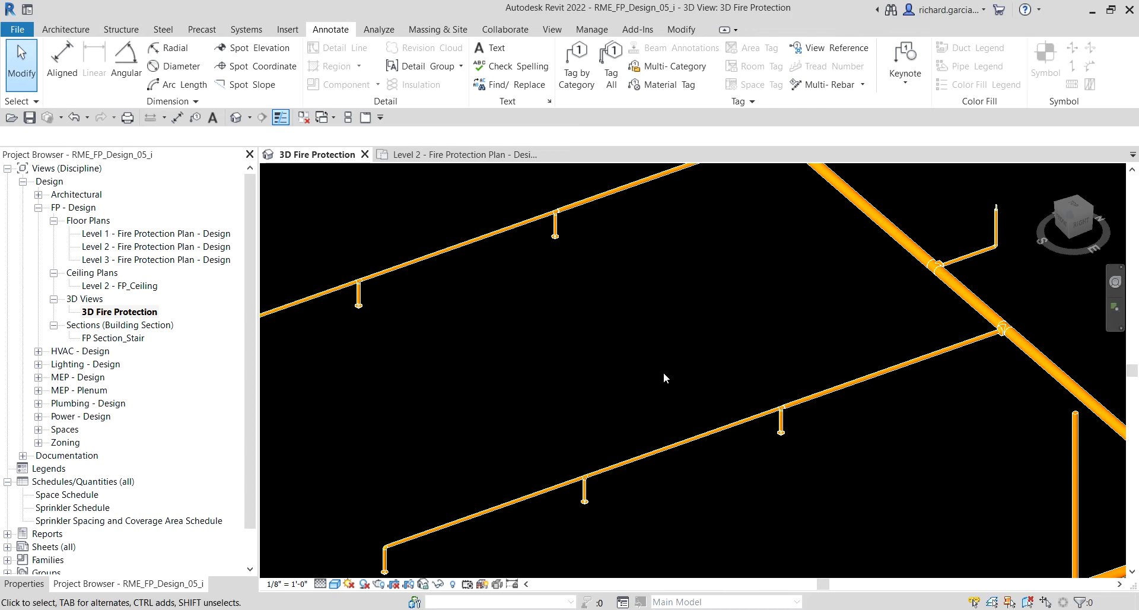
Switch to the Level 2 - Fire Protection Plan - Design view and pan to review the 4" and 1 1/4" tags
scroll(599, 358, down, 3)
shift+middle_drag(600, 355, 506, 470)
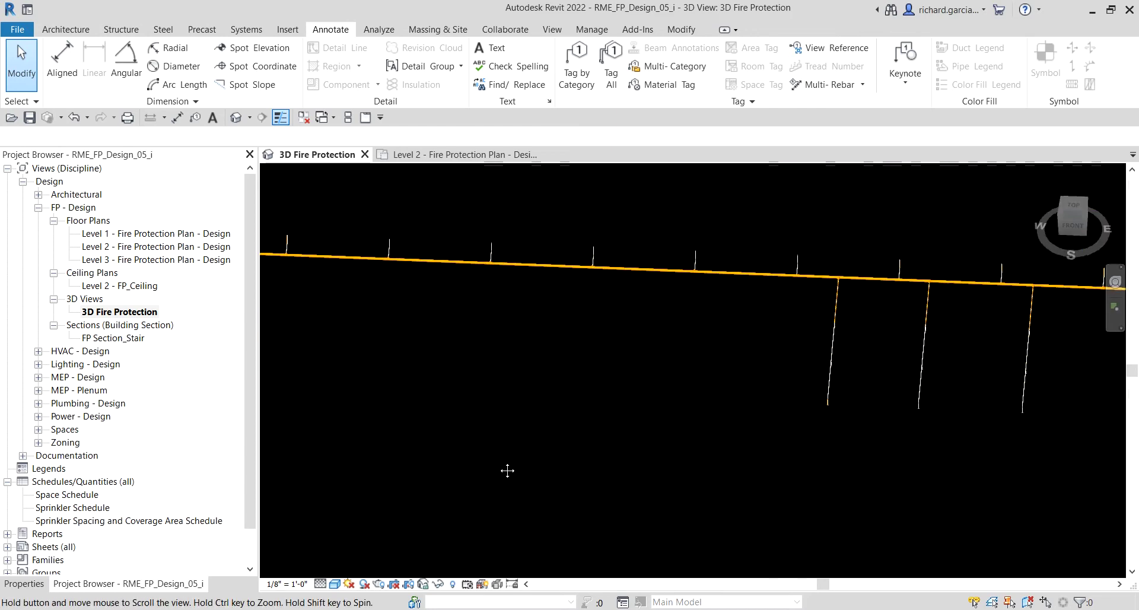
click(448, 155)
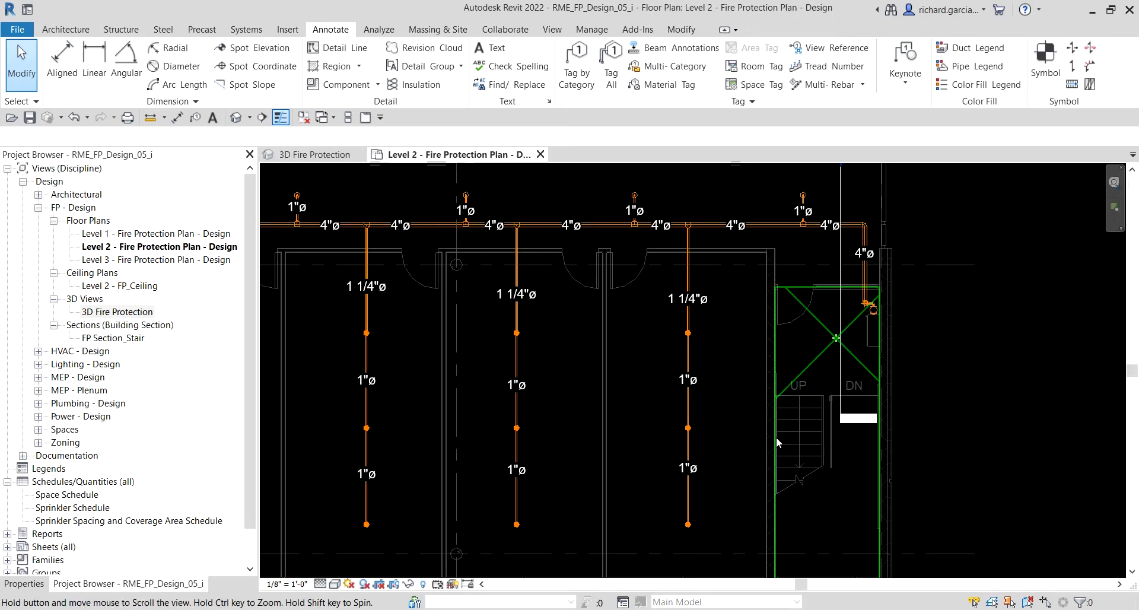
middle_drag(579, 407, 682, 410)
click(606, 316)
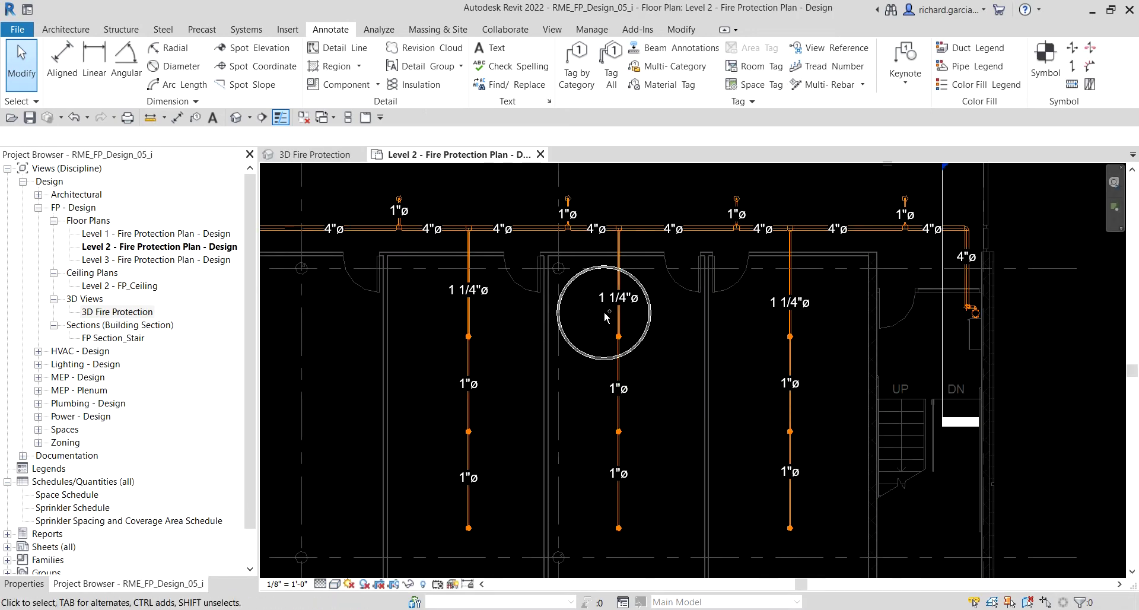